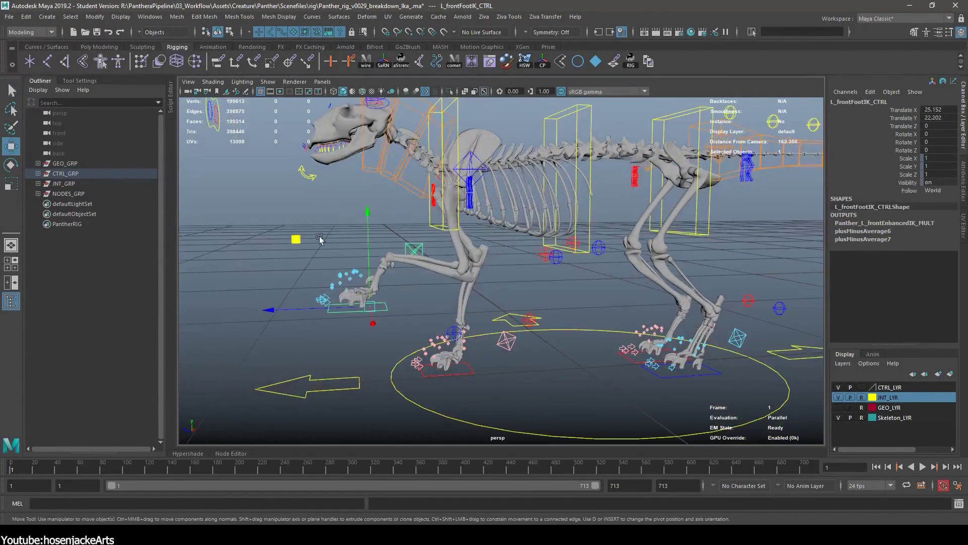
Pose the panther rig through its spine and tail IK control curves.
click(517, 250)
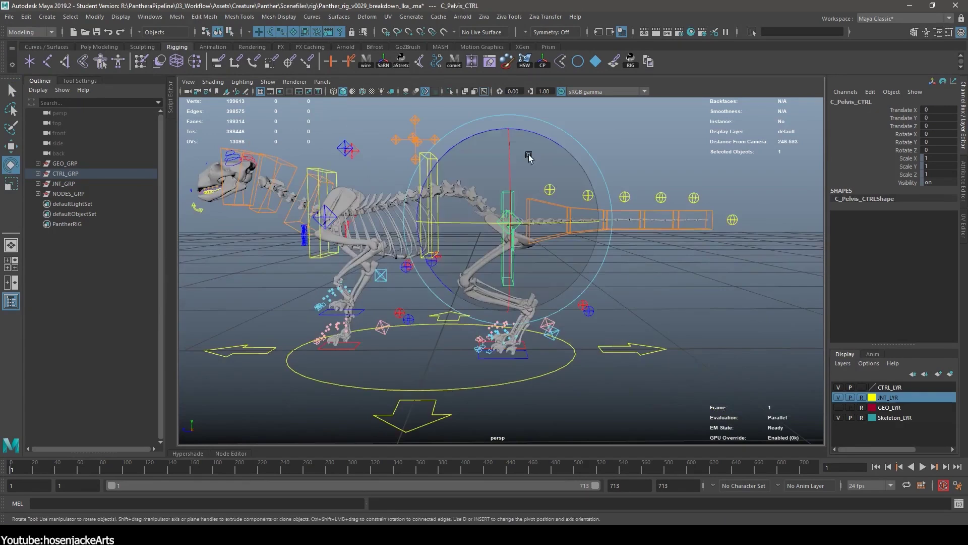
click(523, 274)
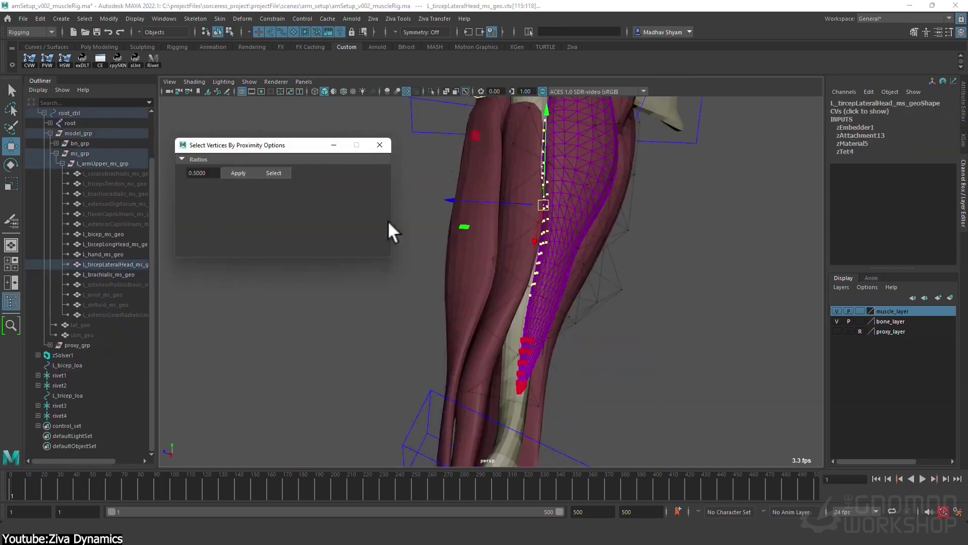
Select the brachioradialis muscle and bring up the Select Vertices By Proximity settings.
alt+drag(388, 227, 504, 209)
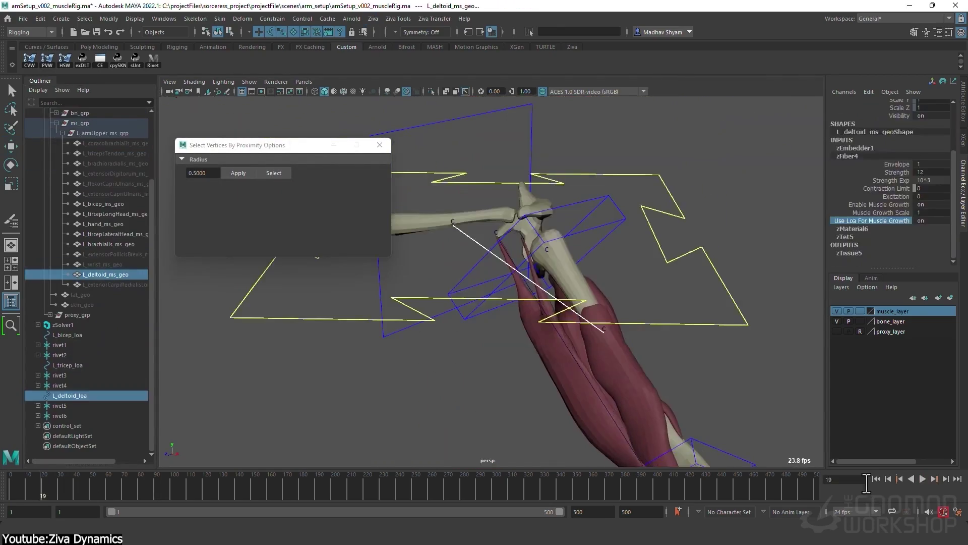
alt+drag(579, 309, 465, 261)
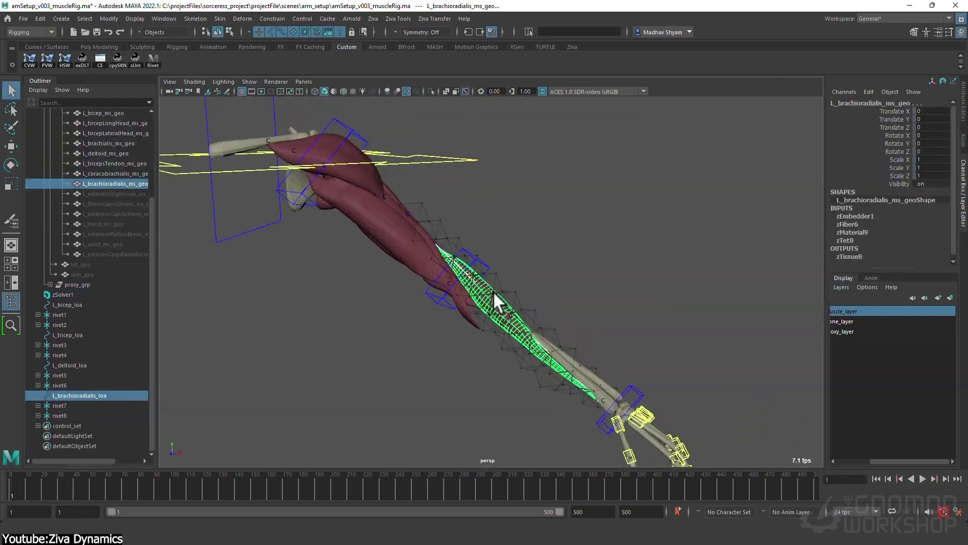
click(373, 18)
click(485, 184)
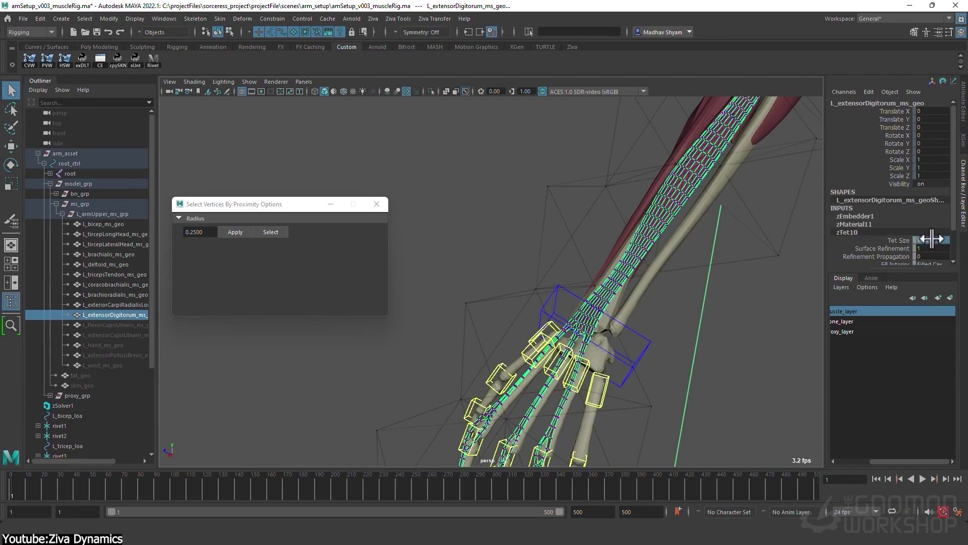
alt+drag(605, 411, 678, 410)
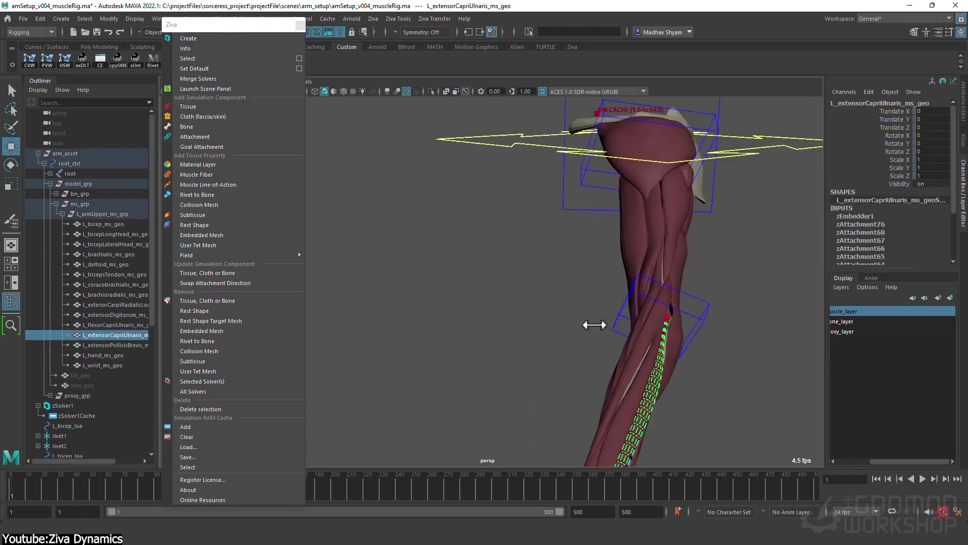
alt+right_drag(594, 324, 629, 337)
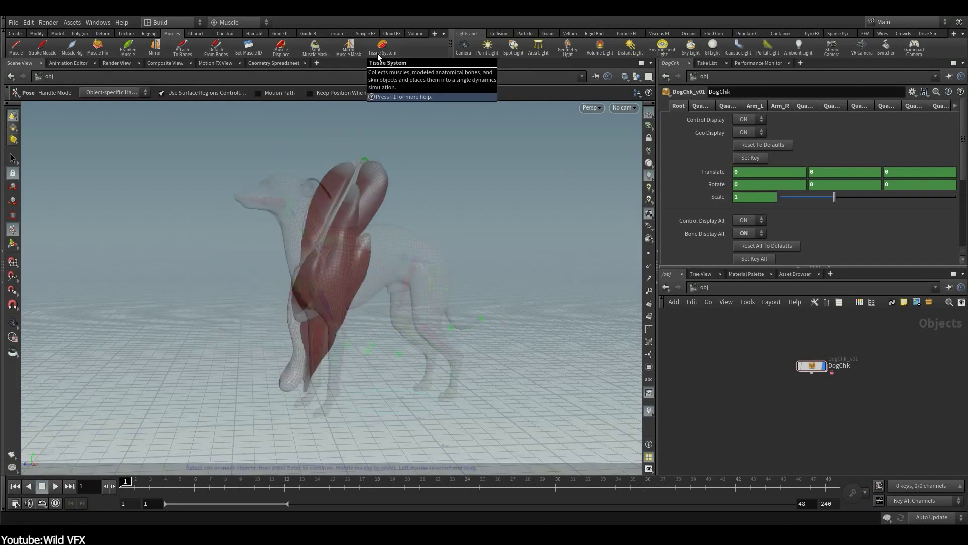
Frame the whole dog and switch its display to wireframe.
key(Escape)
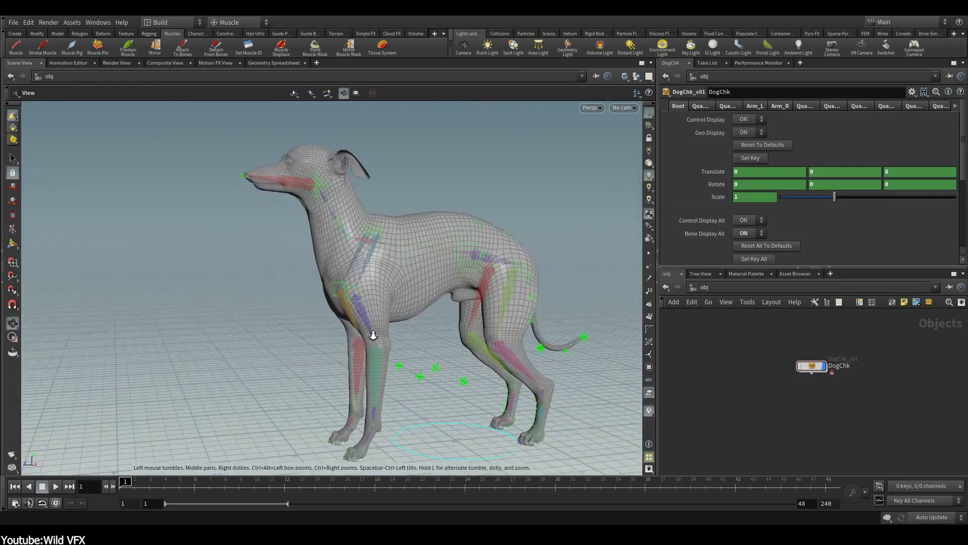
middle_drag(373, 336, 210, 286)
key(Escape)
drag(418, 363, 431, 350)
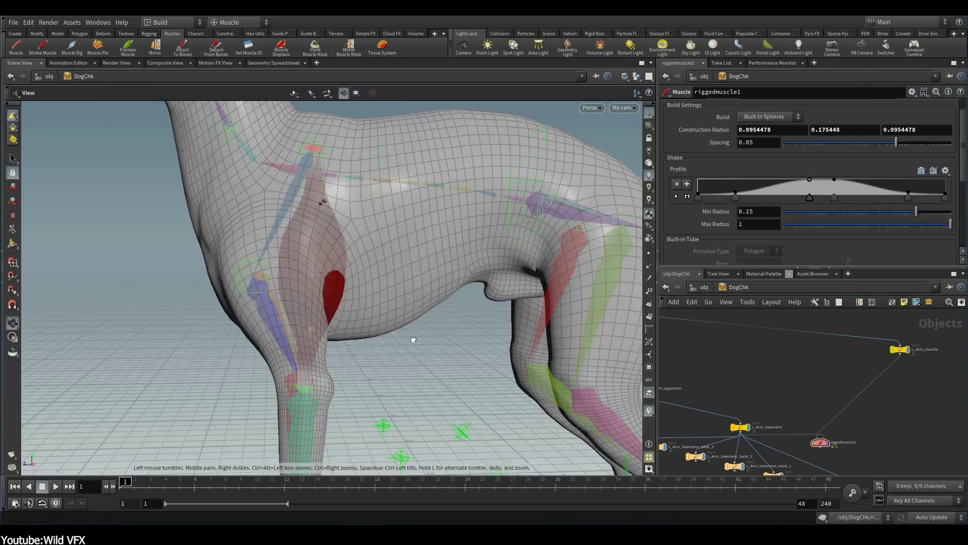
key(ctrl+r)
key(w)
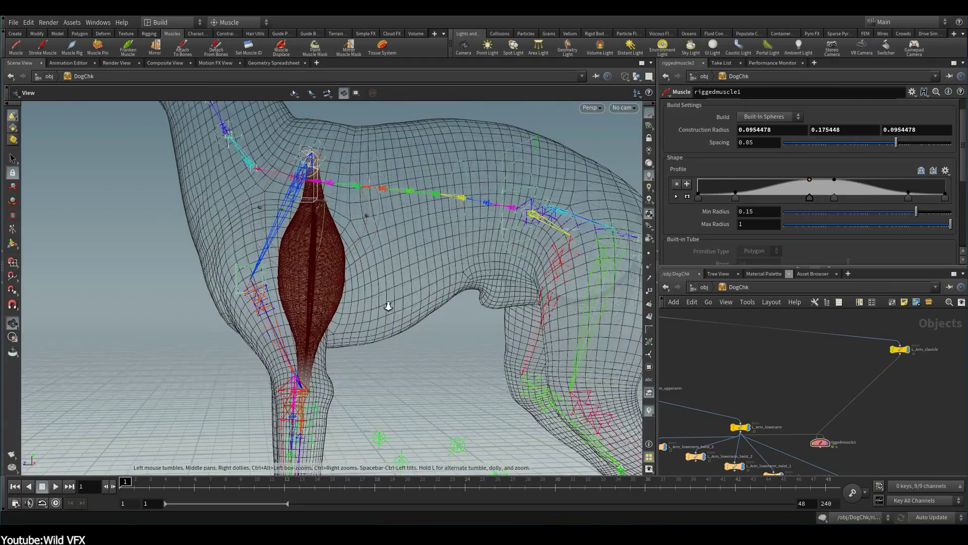
right_drag(388, 306, 501, 346)
Pose riggedmuscle1's shoulder handles, scrub the timeline, and lower its Tension to 0.19.
click(12, 229)
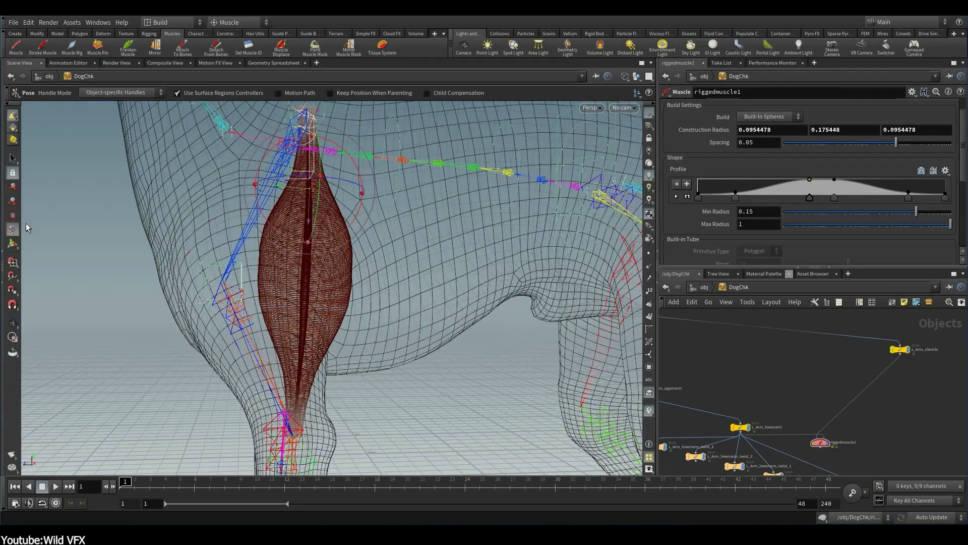
click(312, 267)
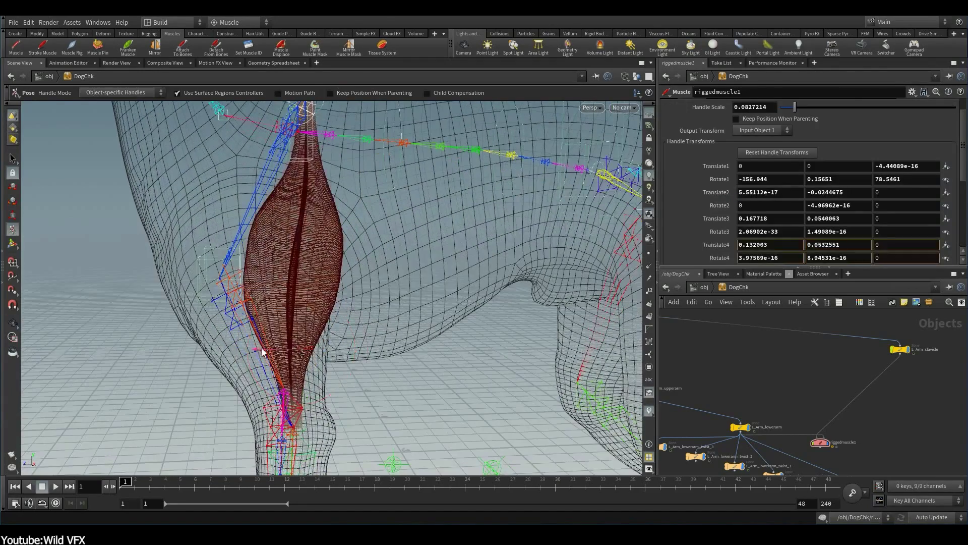
alt+drag(262, 351, 278, 197)
mouse_move(346, 241)
alt+mouse_down()
mouse_move(303, 252)
mouse_move(344, 223)
alt+mouse_up()
scroll(807, 192, down, 10)
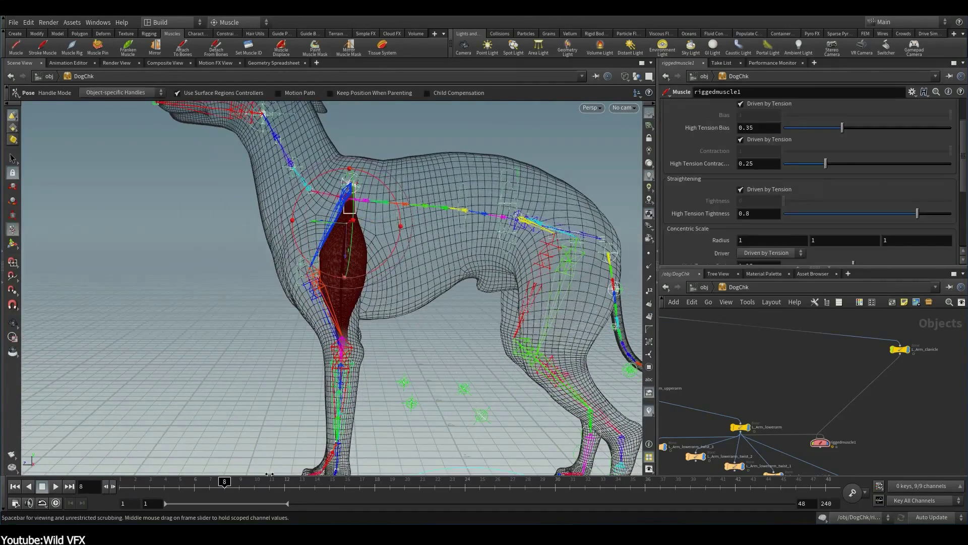
drag(125, 483, 384, 474)
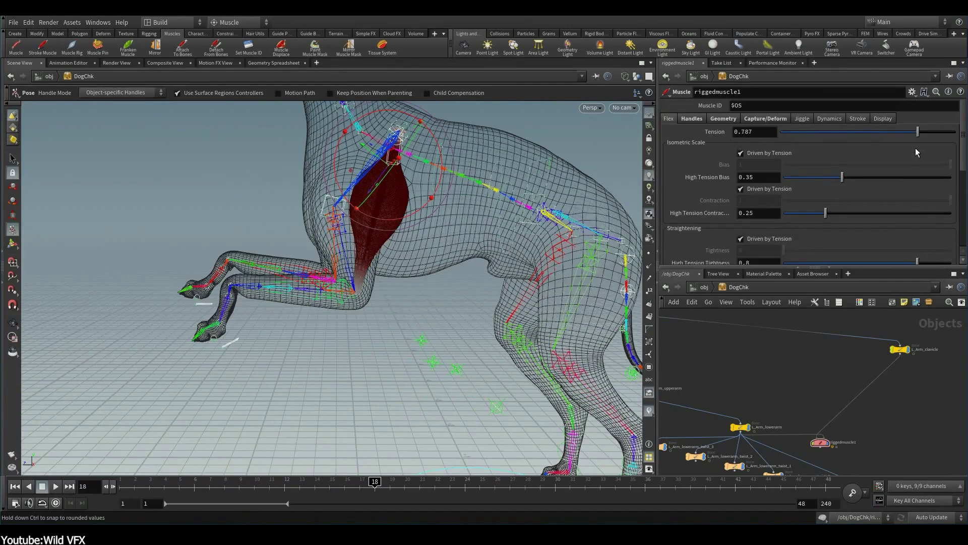
drag(922, 153, 877, 157)
drag(941, 151, 774, 160)
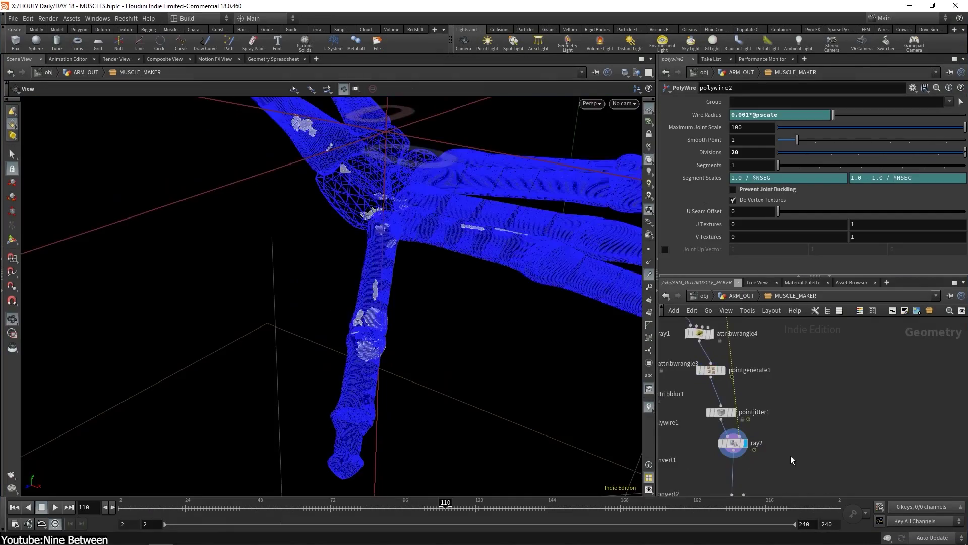
Display the attribwrangle5 result and move up to the ARM_OUT network level.
middle_drag(783, 323, 797, 202)
click(757, 416)
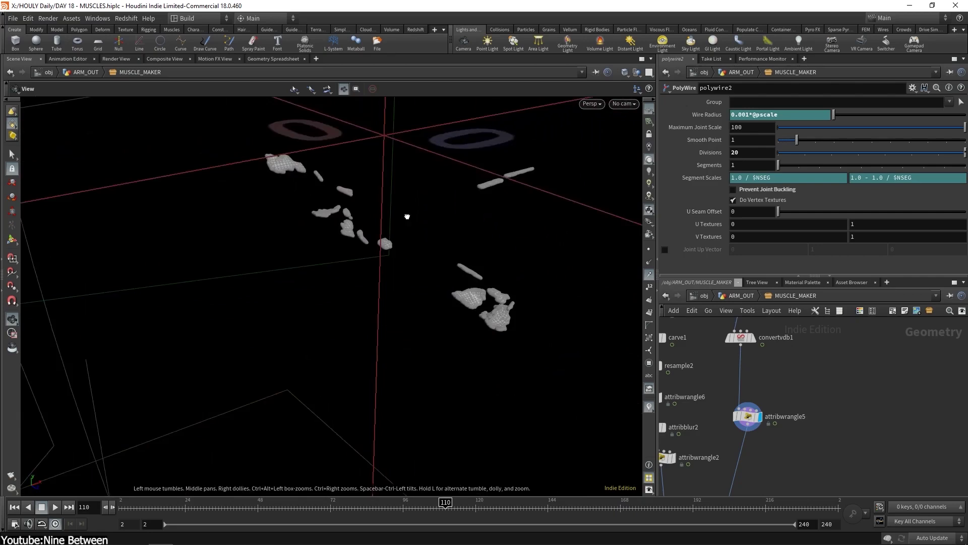
key(u)
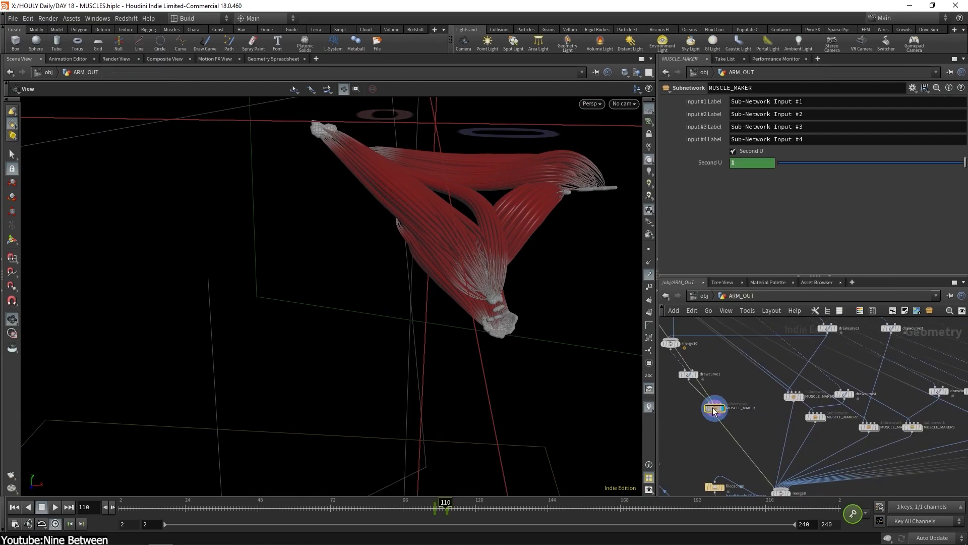
middle_drag(713, 410, 735, 411)
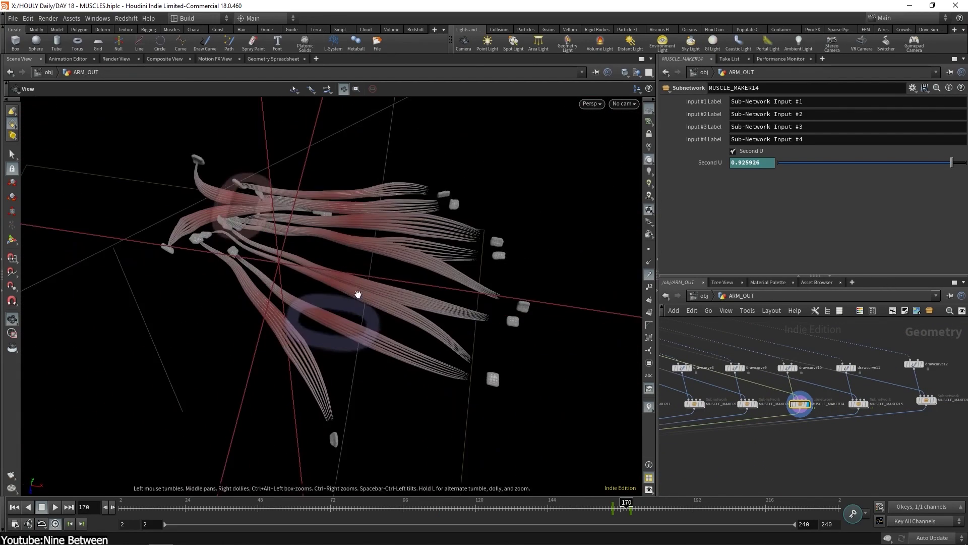
Display the merge9 geometry and review the hand muscles from several angles.
drag(358, 294, 423, 374)
drag(291, 222, 425, 281)
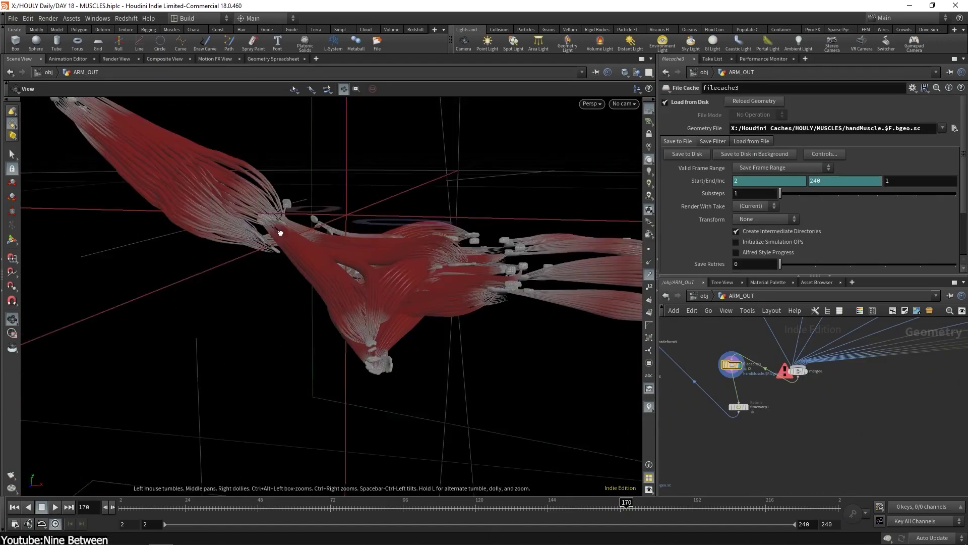
drag(281, 227, 321, 415)
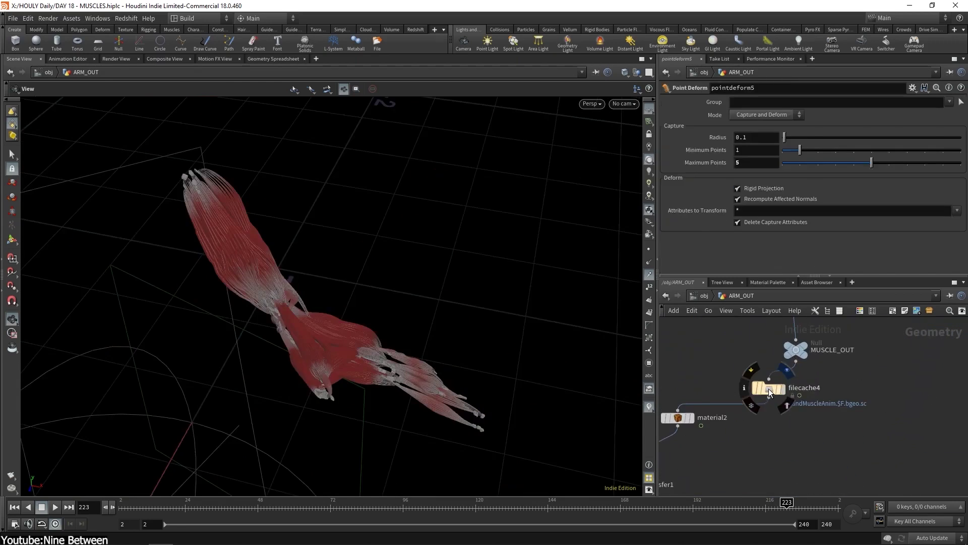
drag(161, 506, 180, 504)
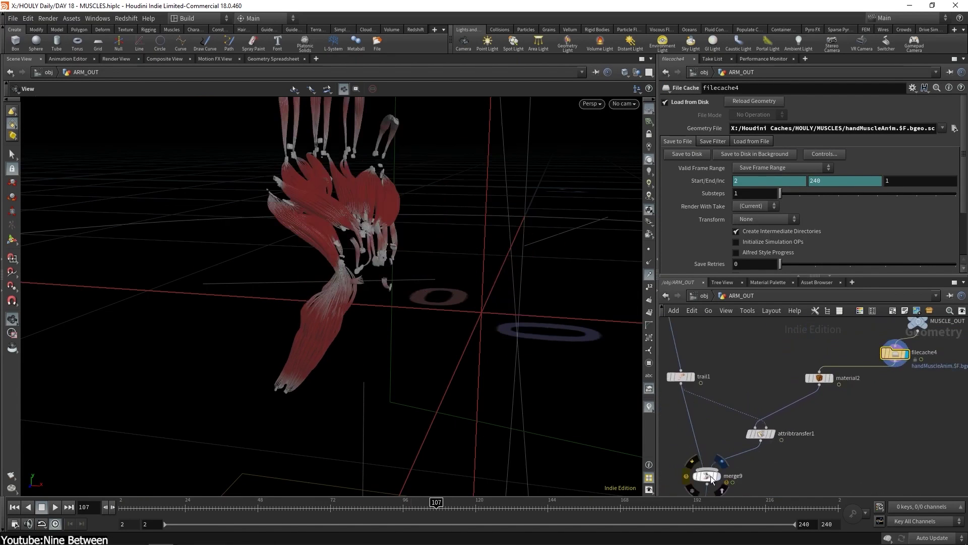
click(711, 478)
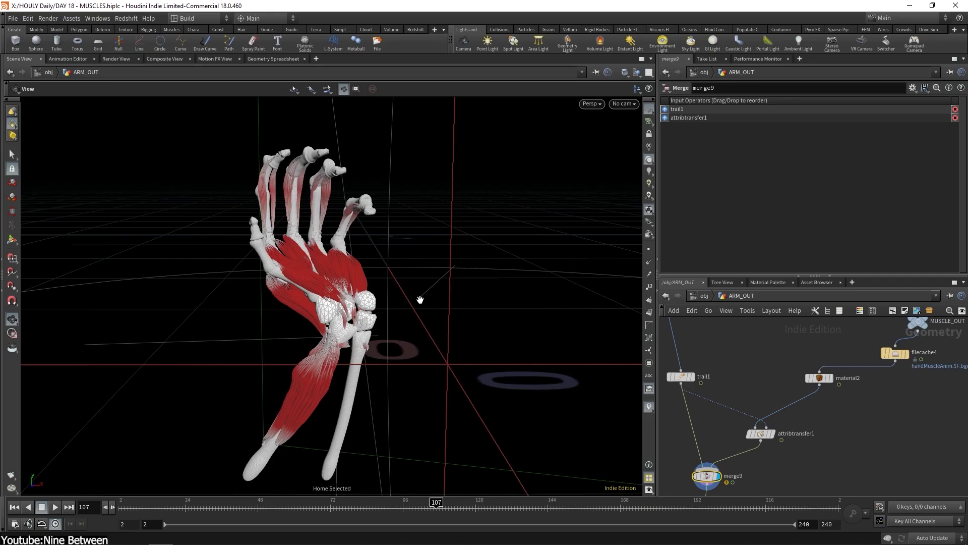
drag(414, 295, 353, 333)
scroll(349, 343, up, 5)
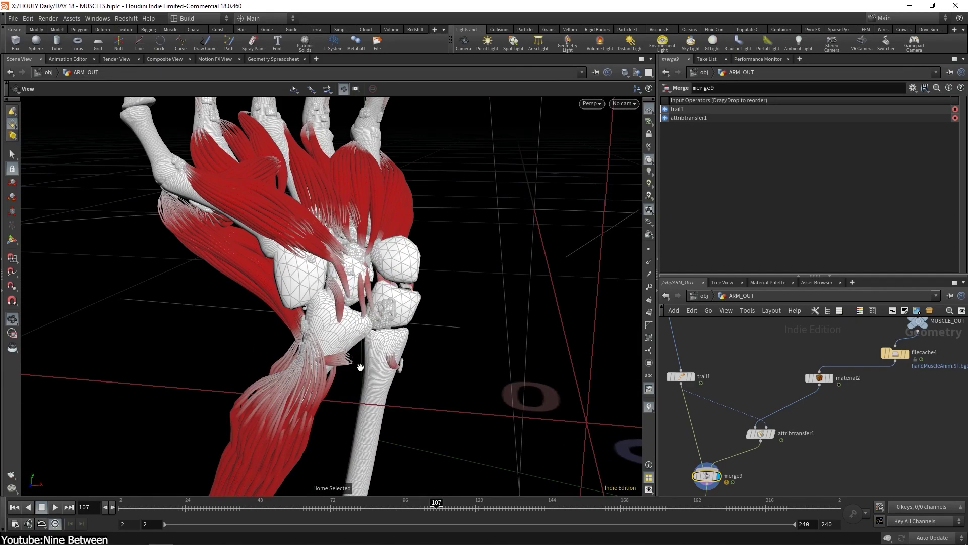
drag(475, 294, 278, 298)
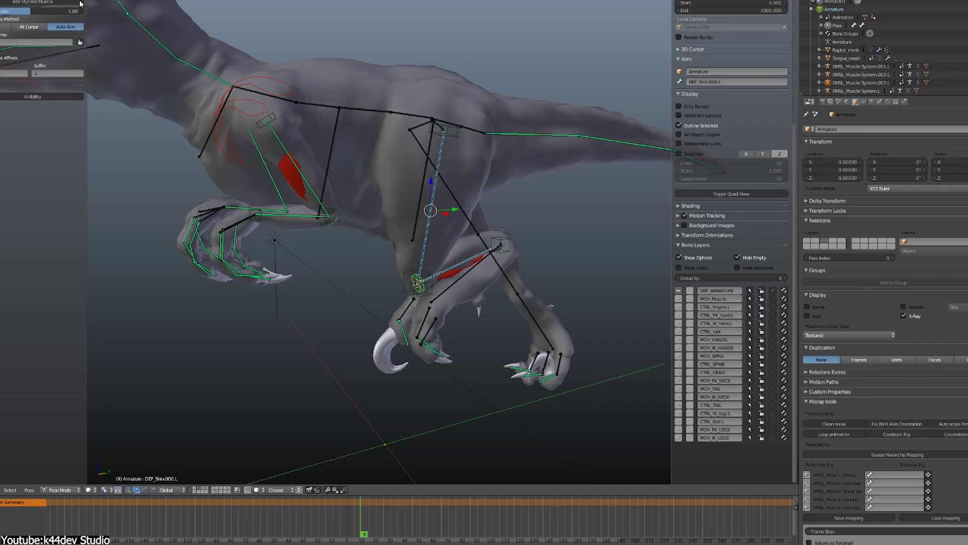
Select a raptor muscle to show its jiggle and size properties, orbiting the rig.
click(448, 229)
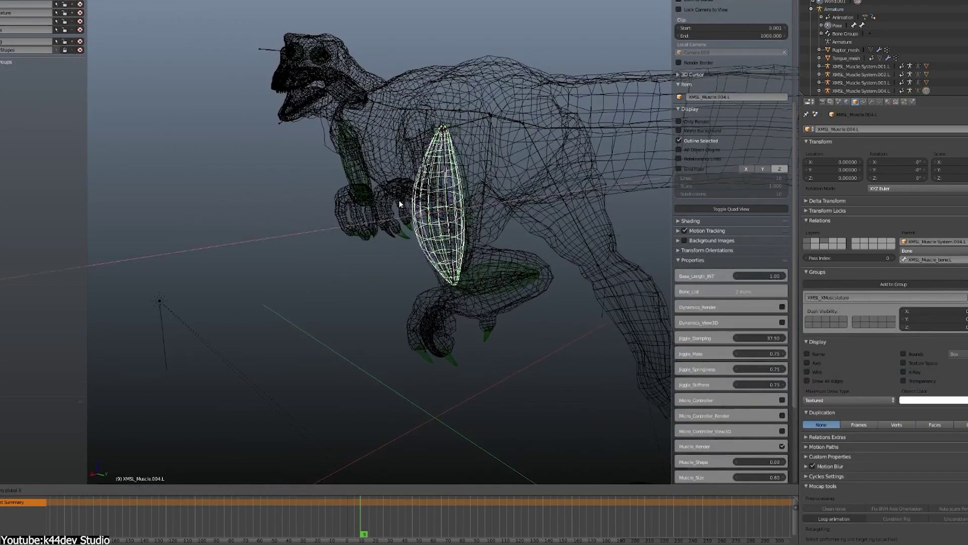
middle_drag(398, 199, 482, 210)
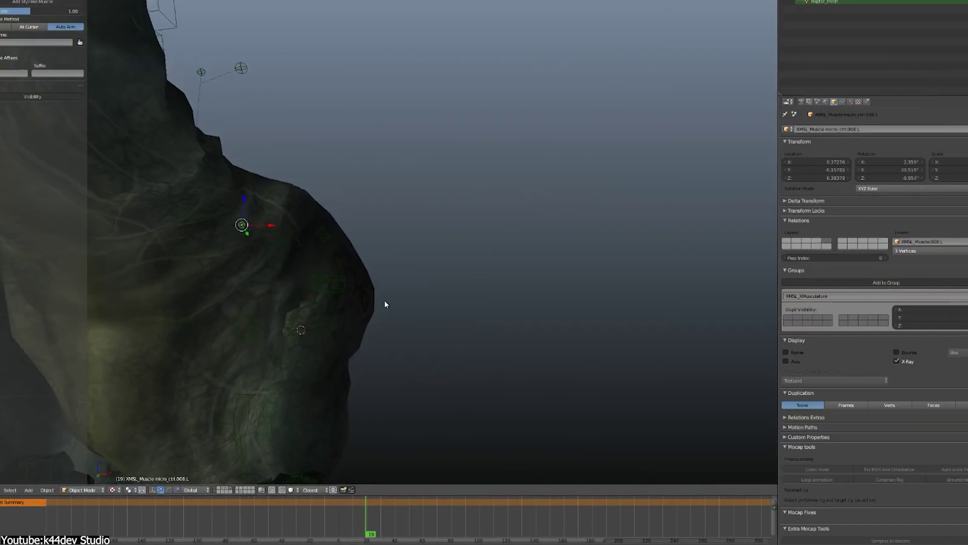
middle_drag(385, 304, 459, 271)
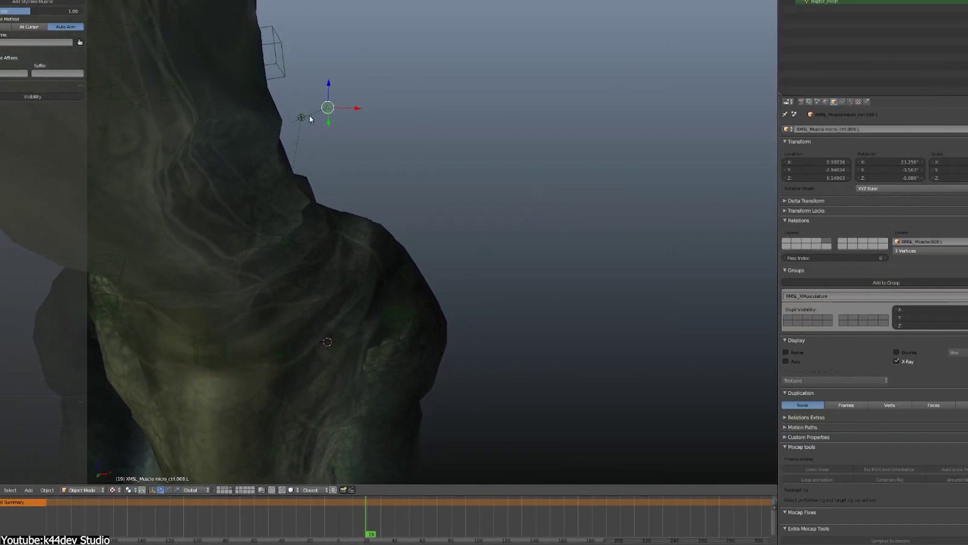
middle_drag(326, 139, 382, 201)
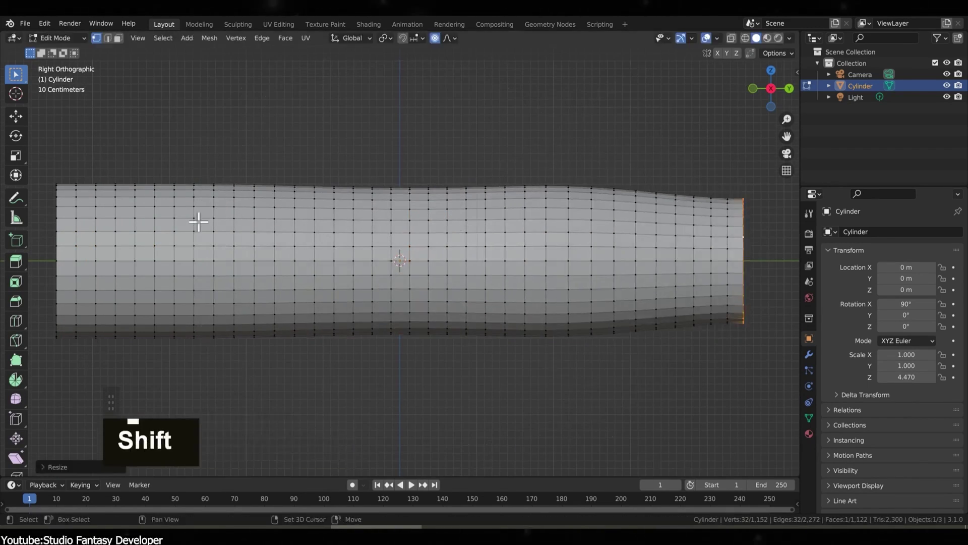
Bind the cylinder to the two-bone armature with automatic weights and enter pose mode.
middle_drag(198, 221, 504, 265)
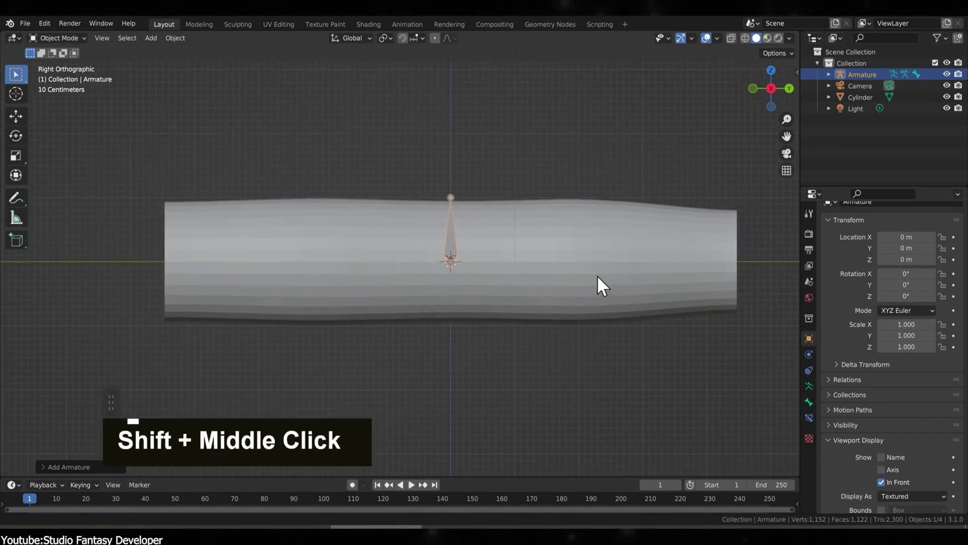
key(g)
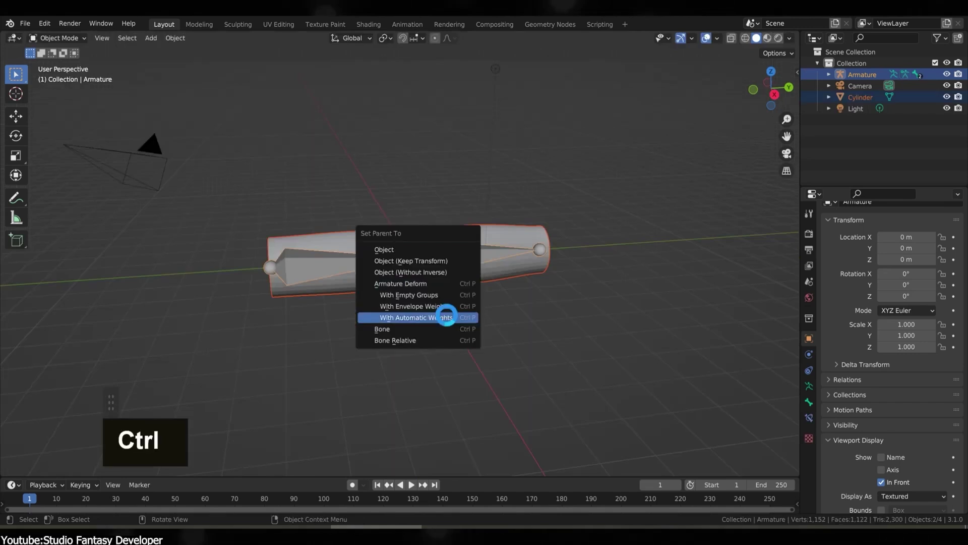
click(444, 315)
key(ctrl+Tab)
key(r)
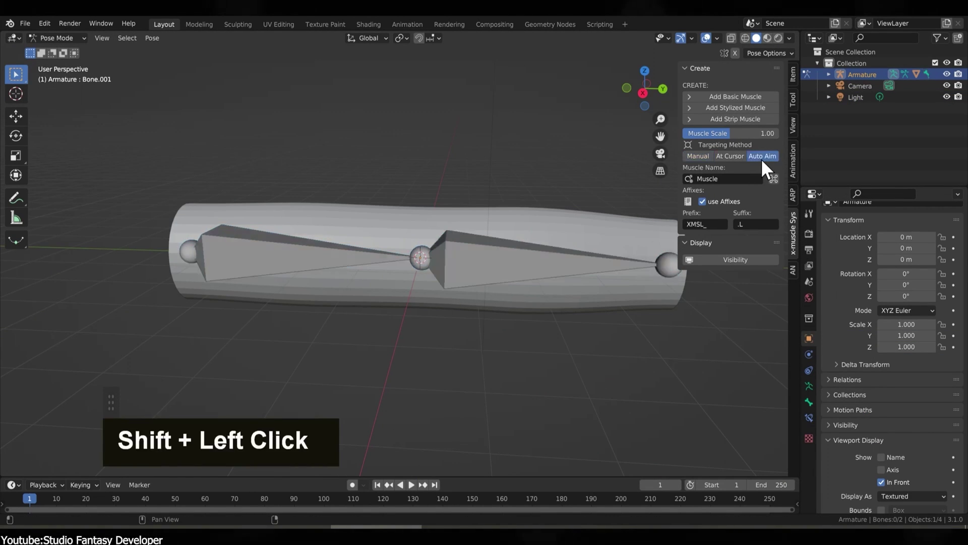
Add a basic X-Muscle System muscle between the two armature bones.
click(418, 267)
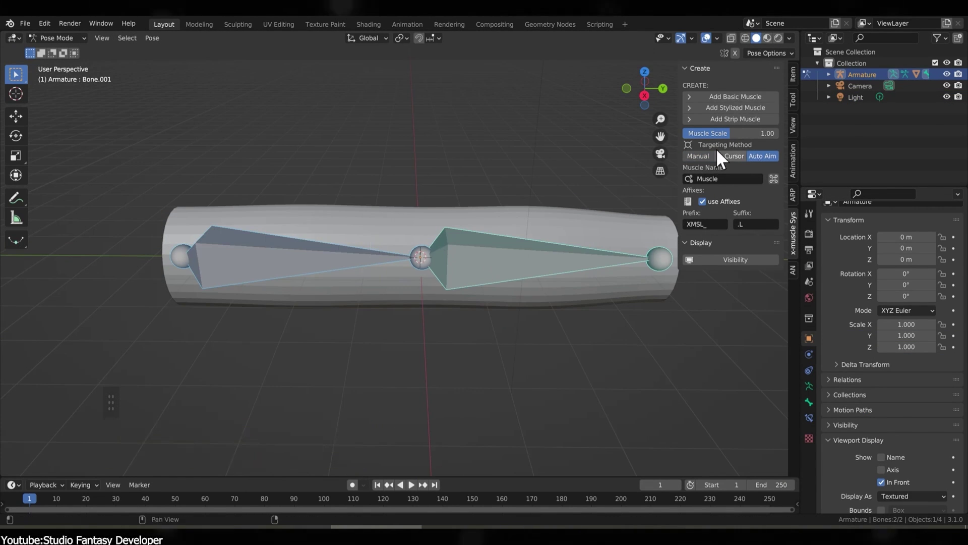
click(741, 119)
scroll(886, 507, down, 2)
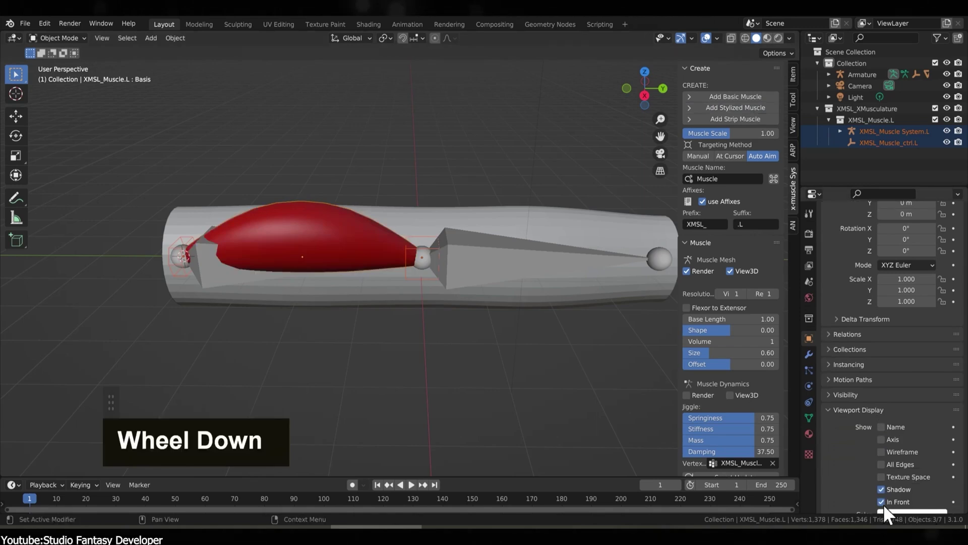
scroll(432, 233, up, 2)
Trial-rotate the bone from a side orthographic view, cancelling each rotation.
key(r)
right_click(513, 206)
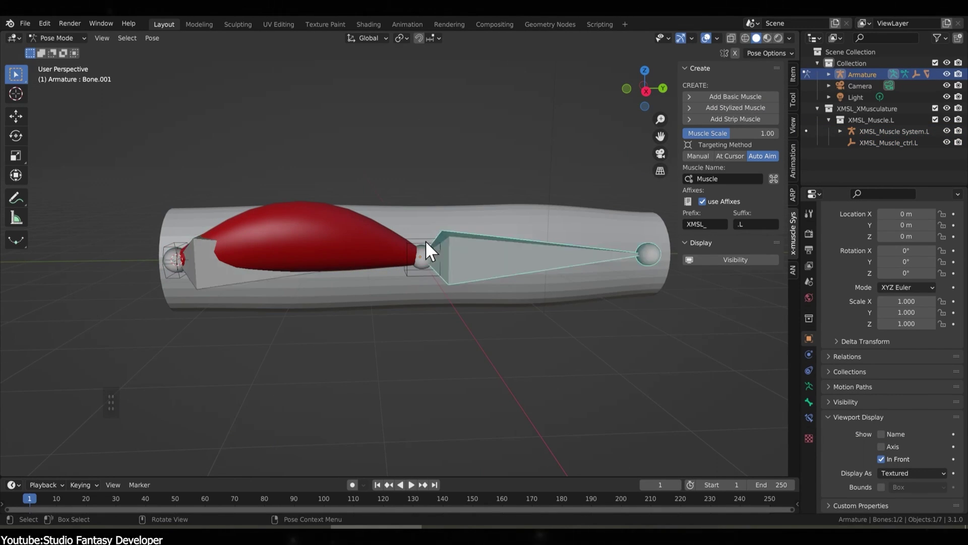
scroll(568, 287, up, 2)
key(KP_3)
scroll(566, 288, down, 1)
key(r)
right_click(479, 303)
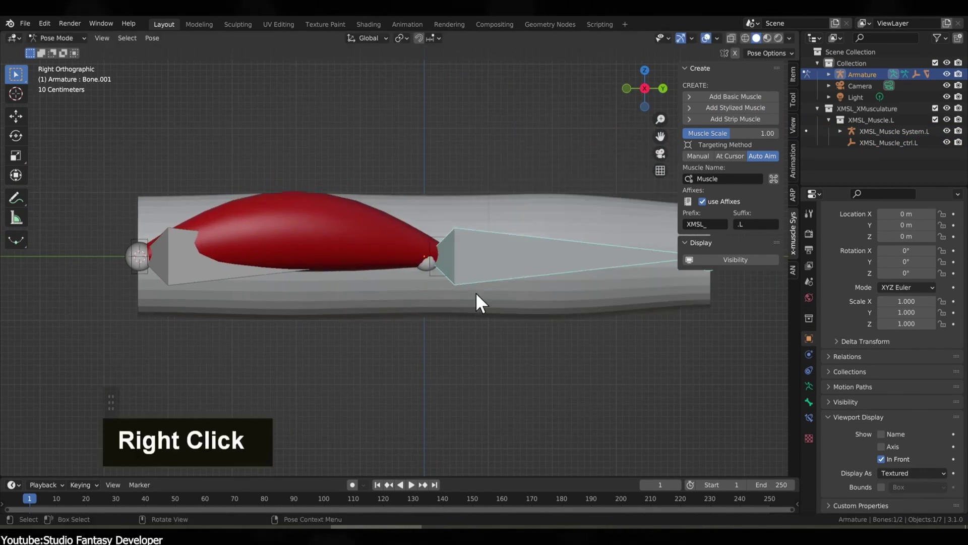
middle_drag(479, 303, 447, 242)
Rename the new muscle to Bicep.
click(447, 243)
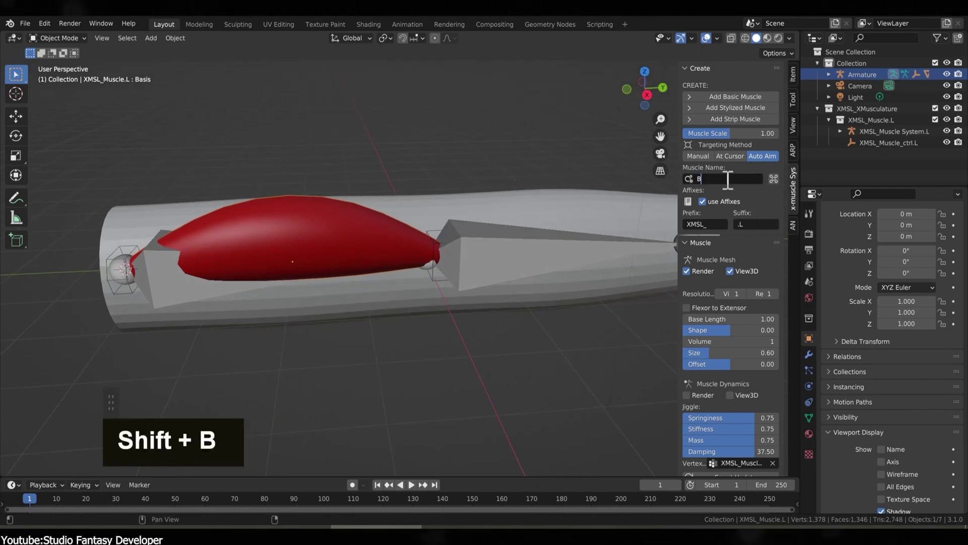
click(775, 179)
click(389, 223)
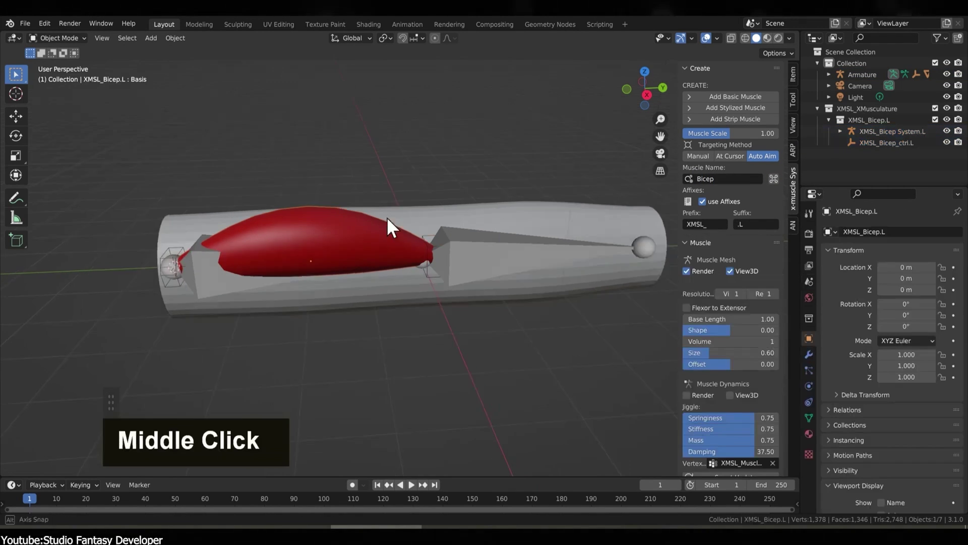
middle_drag(389, 222, 530, 188)
Hide the Bicep muscle, test a forearm bend, then unhide it in object mode.
key(h)
key(r)
key(x)
key(Escape)
key(ctrl+Tab)
key(alt+h)
Hide the Bicep again and bend the forearm on a single axis to flex the arm.
click(393, 207)
shift+click(403, 236)
shift+click(401, 231)
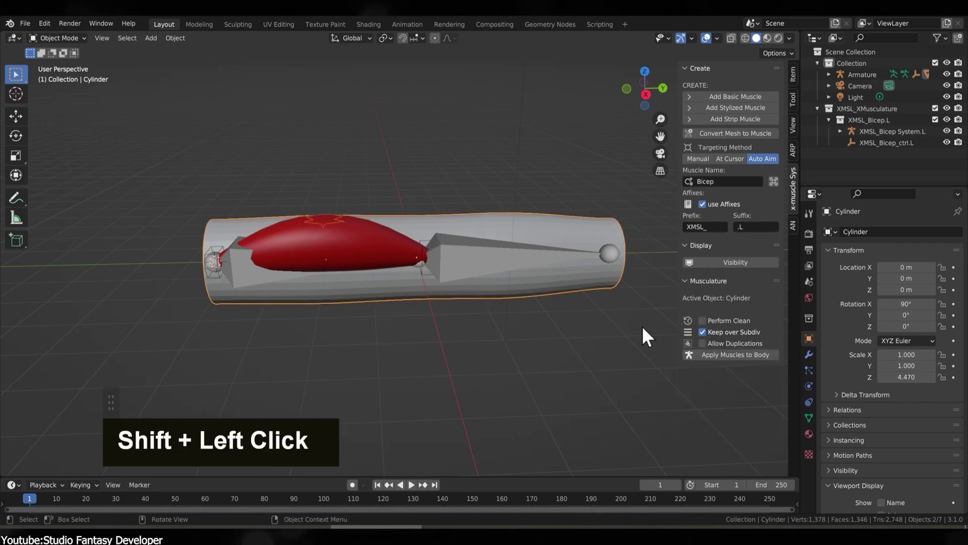
key(h)
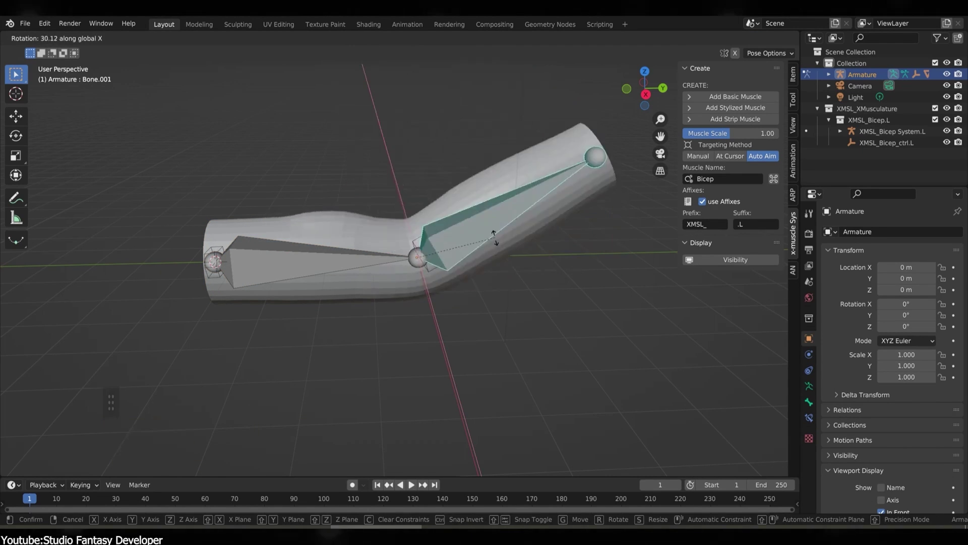
scroll(447, 238, up, 2)
key(x)
middle_click(426, 258)
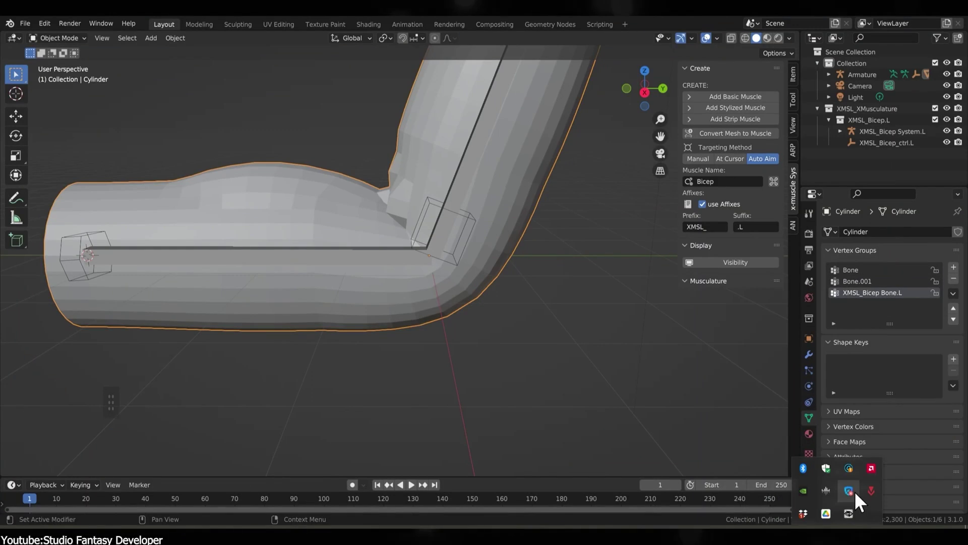
right_click(855, 502)
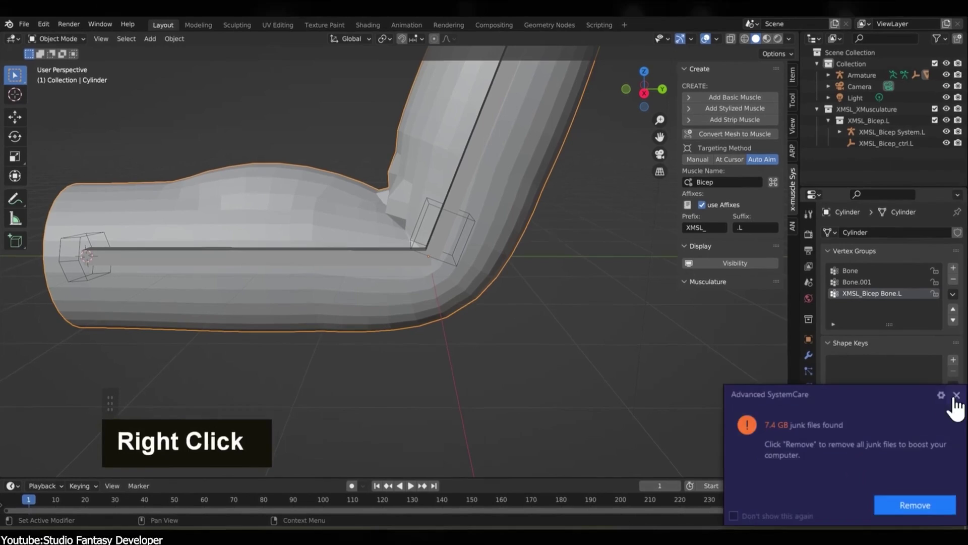
Enter weight painting on the cylinder, try a subtract brush, and undo the strokes.
click(953, 402)
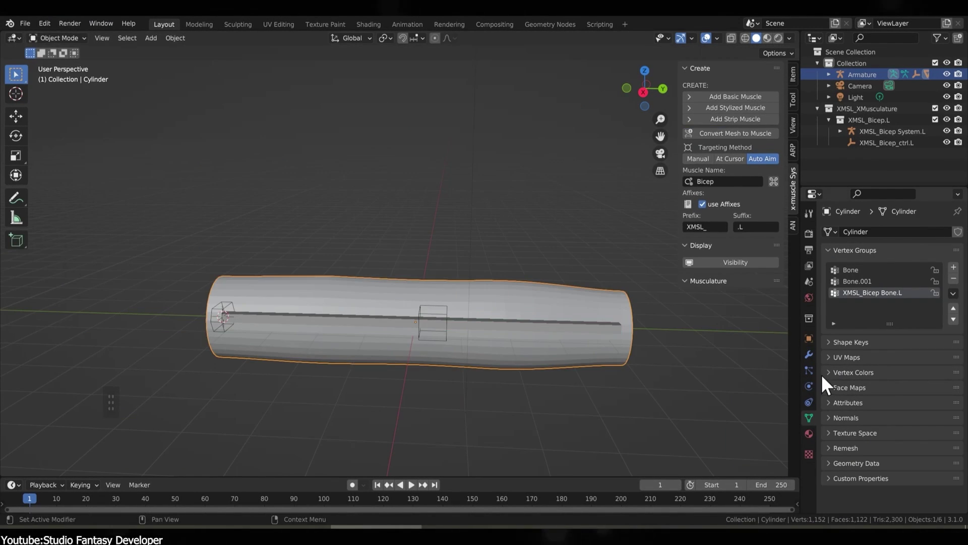
key(ctrl+Tab)
shift+middle_drag(484, 290, 484, 247)
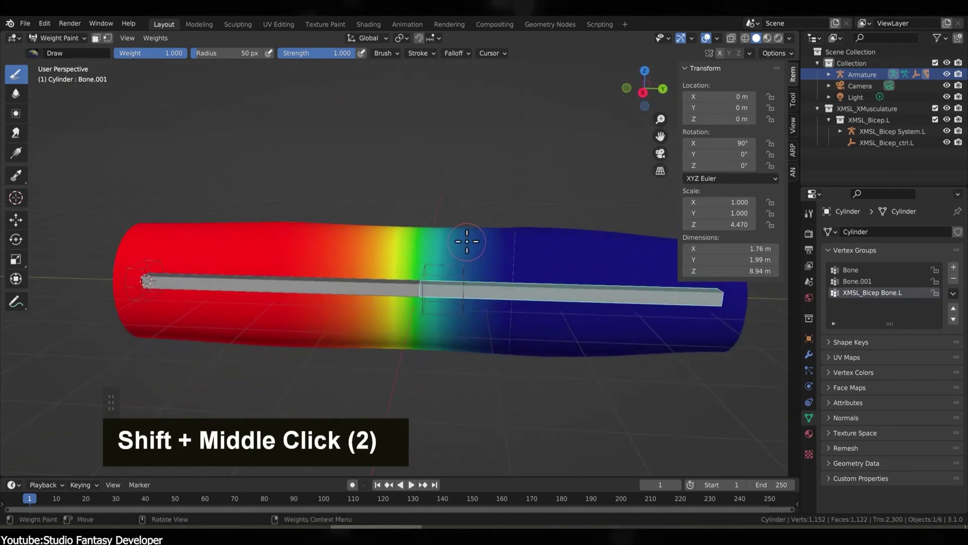
scroll(515, 265, down, 2)
click(458, 53)
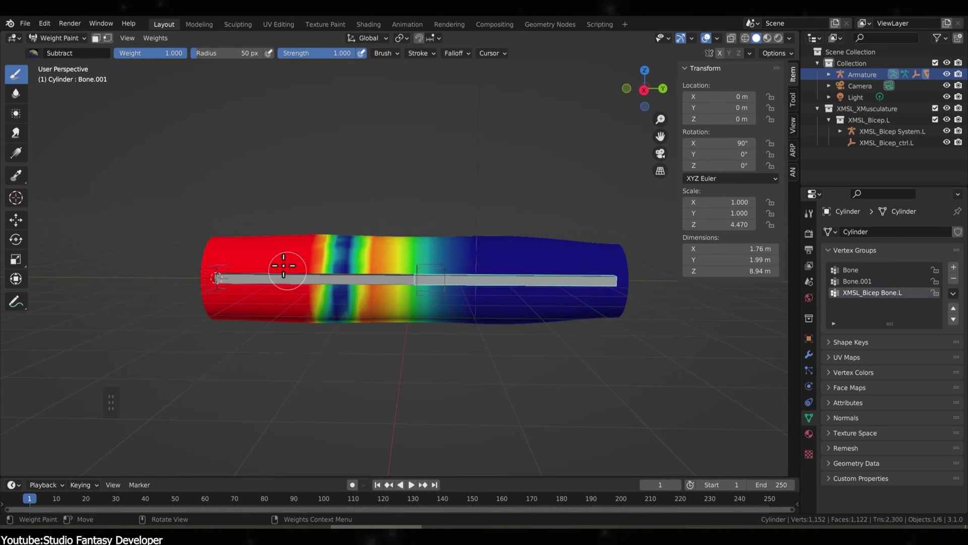
key(ctrl+z)
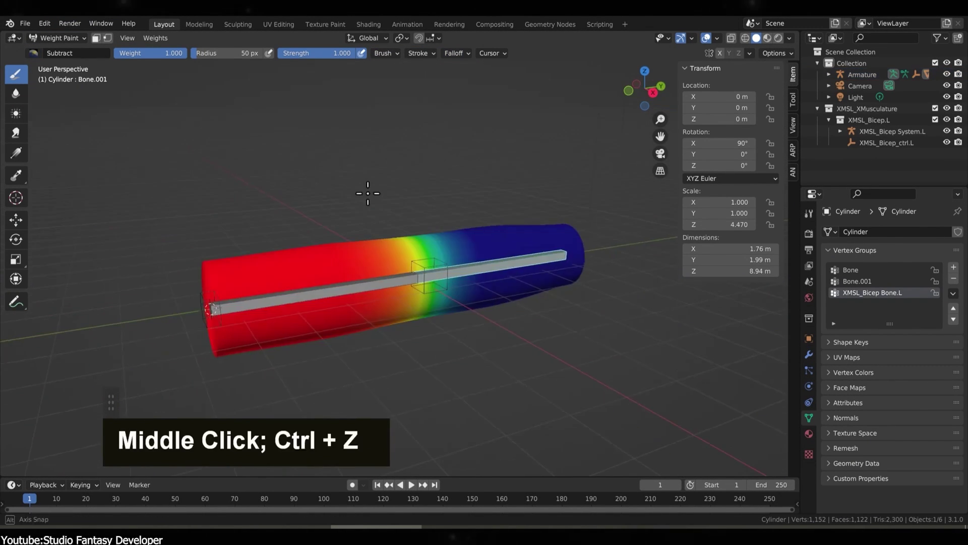
Return to object mode and give the cylinder smooth shading.
middle_drag(368, 194, 593, 116)
scroll(417, 242, left, 1)
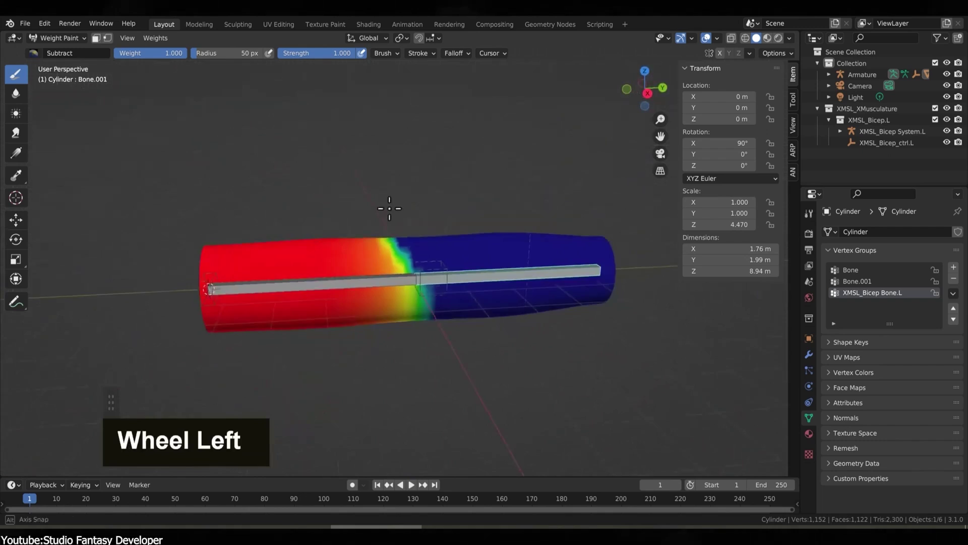
key(ctrl+Tab)
scroll(492, 296, up, 5)
shift+middle_drag(493, 296, 437, 206)
right_click(359, 174)
click(359, 179)
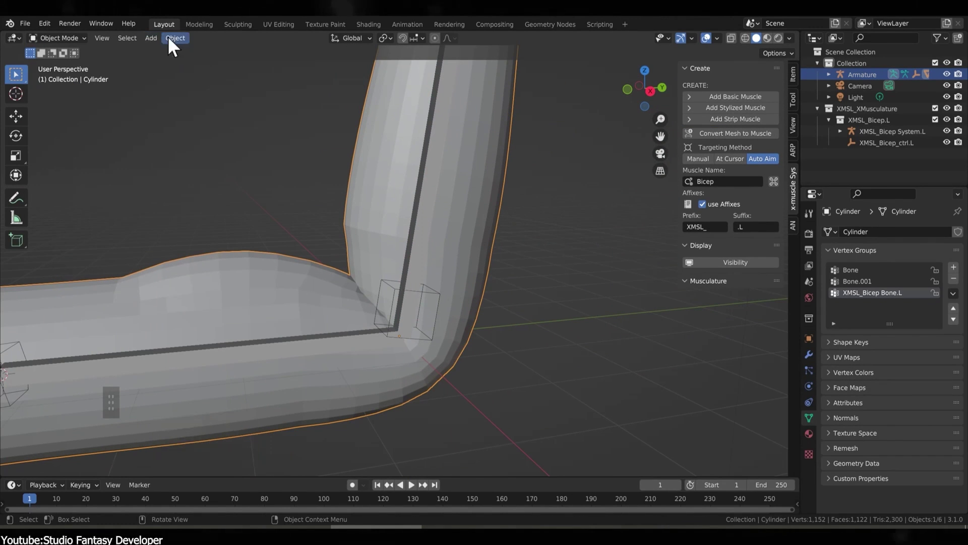
Add a Subdivision modifier to the cylinder.
click(809, 354)
click(838, 233)
click(766, 357)
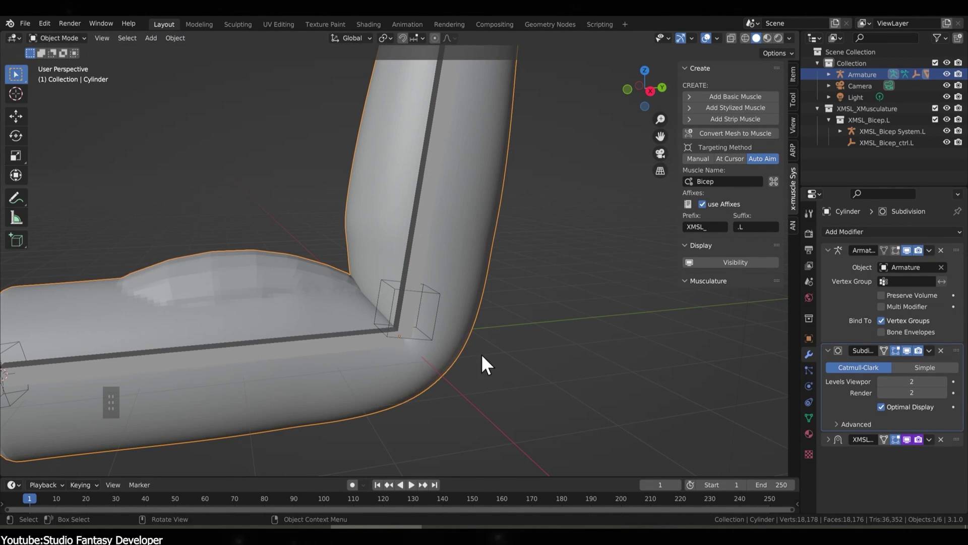
scroll(161, 275, up, 3)
middle_drag(162, 275, 945, 402)
scroll(562, 262, down, 3)
Rotate the forearm bone on X to about 90° and unhide the red bicep.
click(561, 262)
key(ctrl+Tab)
key(r)
key(x)
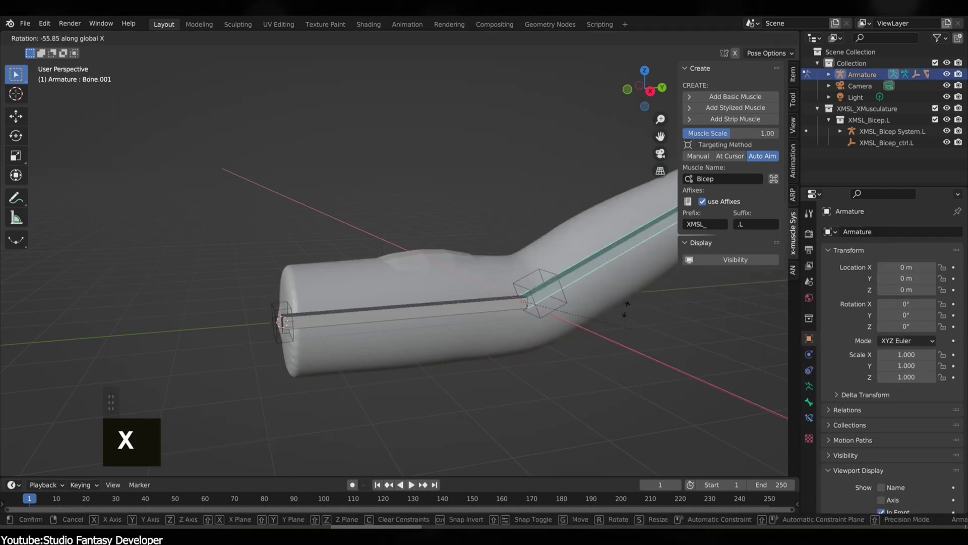
middle_click(572, 274)
key(ctrl+Tab)
key(alt+h)
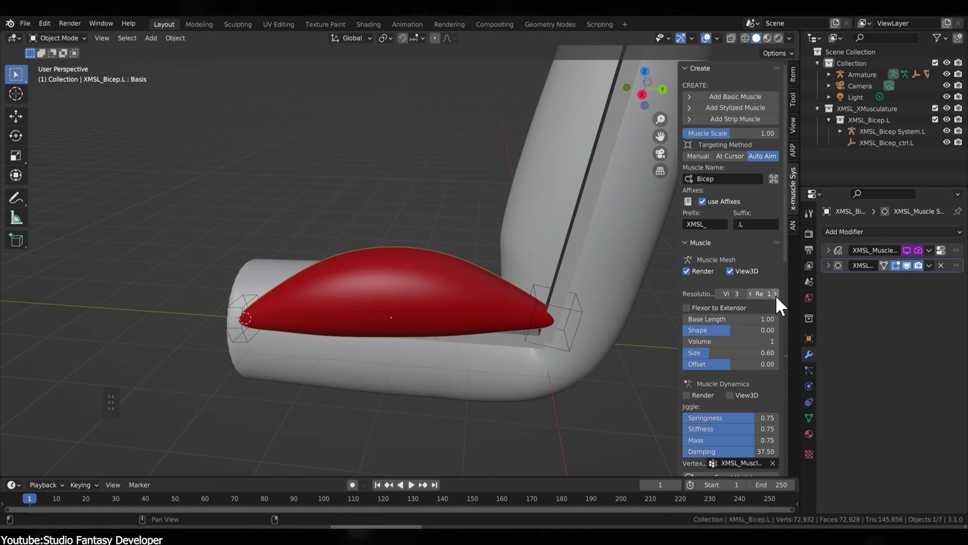
Inspect the arm cylinder, then rotate the arm bone on X to straighten it.
click(597, 275)
scroll(597, 274, up, 3)
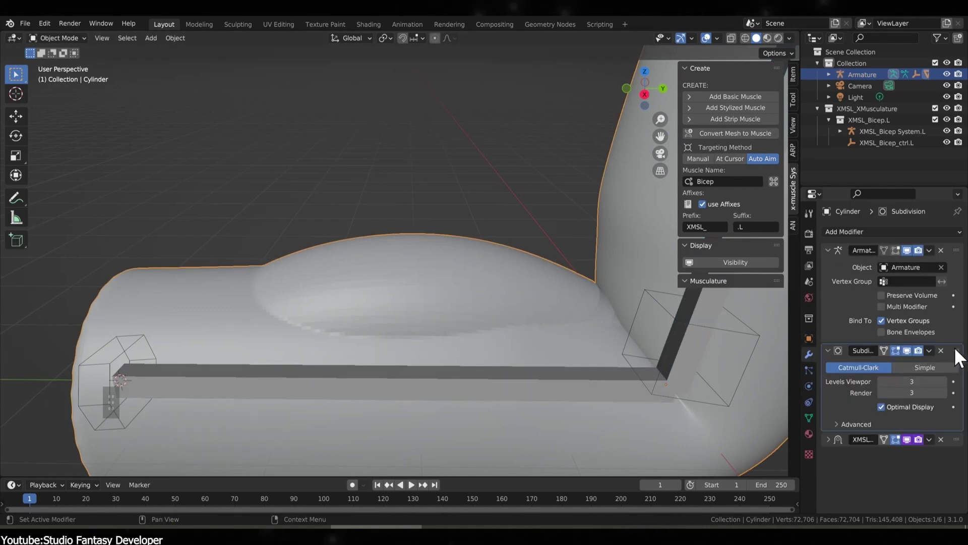
scroll(614, 266, down, 3)
click(616, 265)
key(ctrl+Tab)
key(r)
key(x)
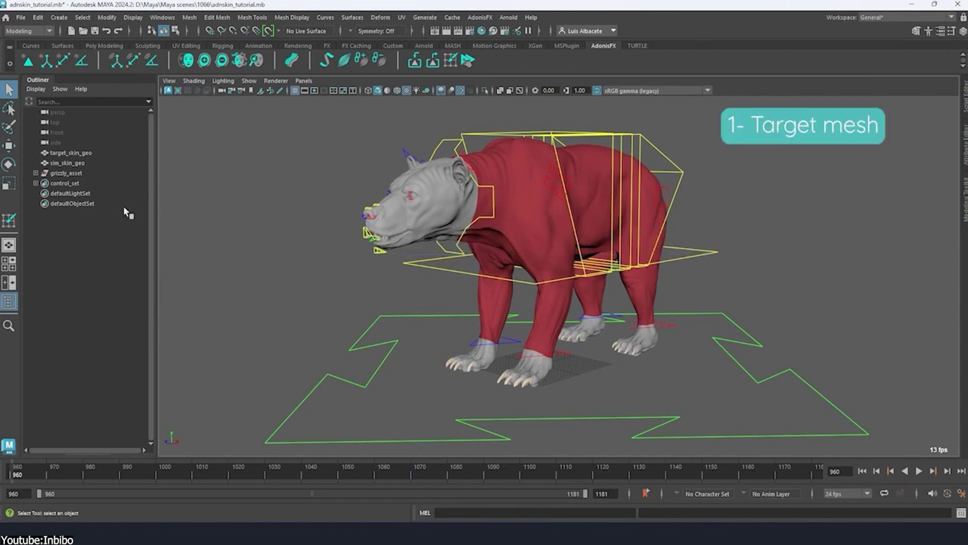
Preview the bear meshes, stop playback, and return to frame 960.
click(71, 153)
click(897, 407)
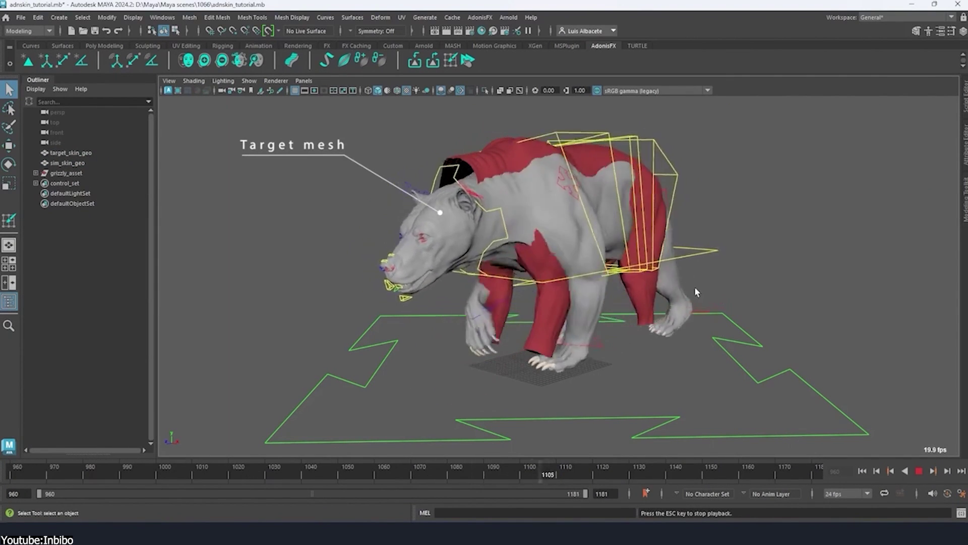
click(918, 470)
click(863, 471)
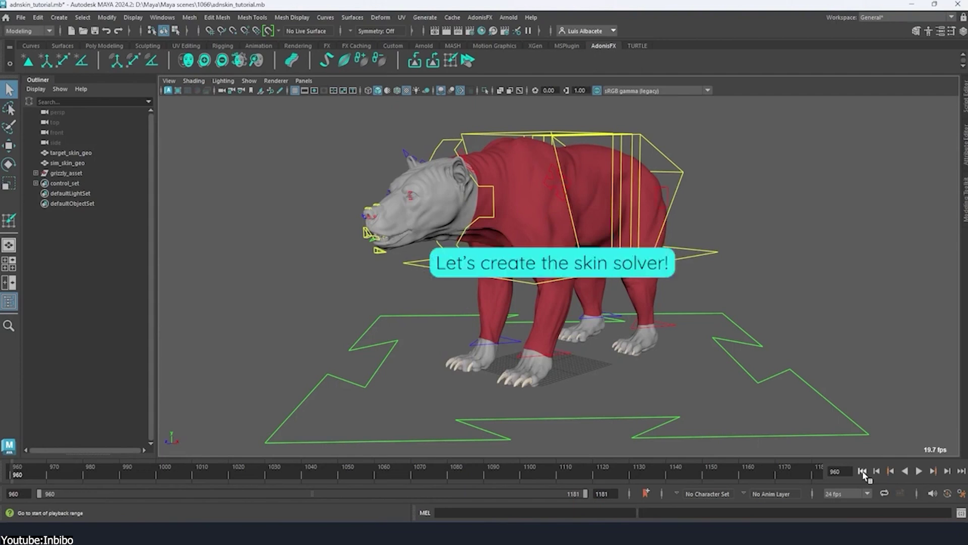
Select target_skin_geo then sim_skin_geo and create the AdonisFX skin deformer.
click(70, 153)
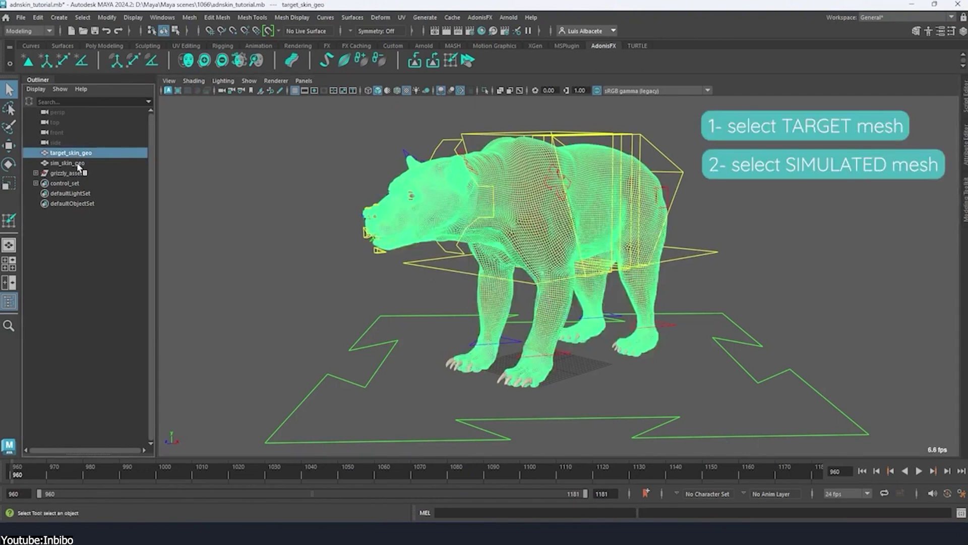
ctrl+click(67, 163)
click(291, 63)
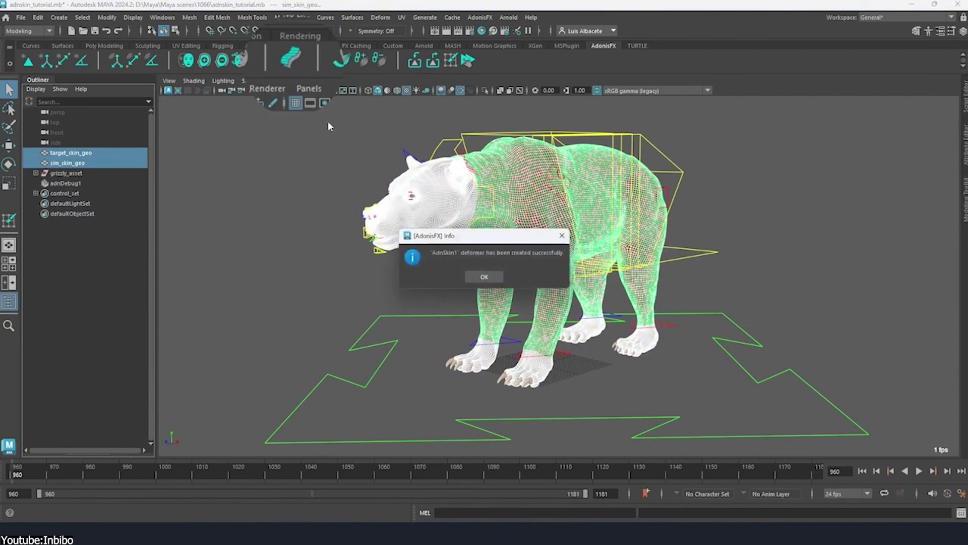
click(483, 276)
Play the solver with only sim_skin_geo shown, then rewind to frame 960.
key(ctrl+1)
key(alt+v)
click(767, 337)
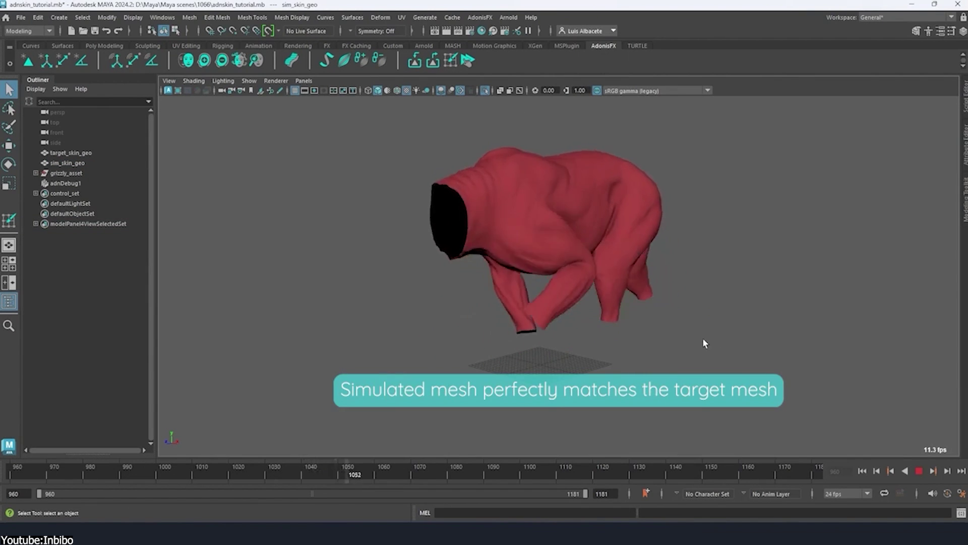
click(920, 470)
click(862, 471)
alt+drag(747, 321, 712, 305)
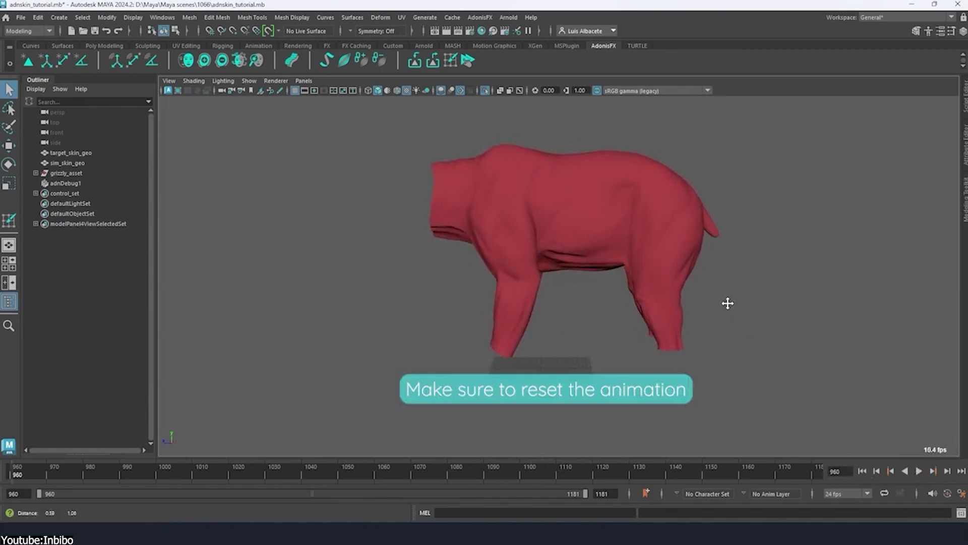
alt+middle_drag(727, 302, 619, 303)
Flood the sim skin's Soft Constraints map to 0.2 in the AdonisFX Paint Tool.
click(478, 187)
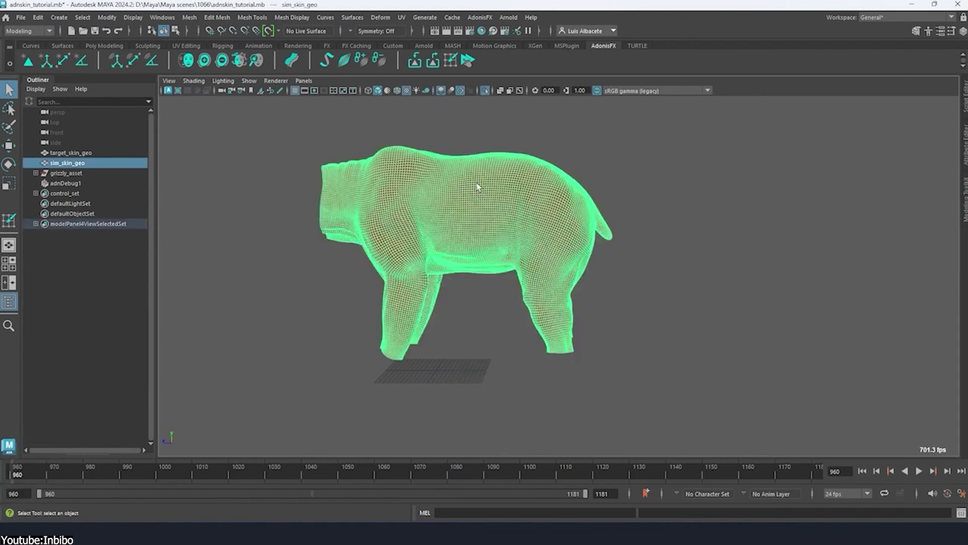
click(449, 62)
drag(462, 188, 729, 124)
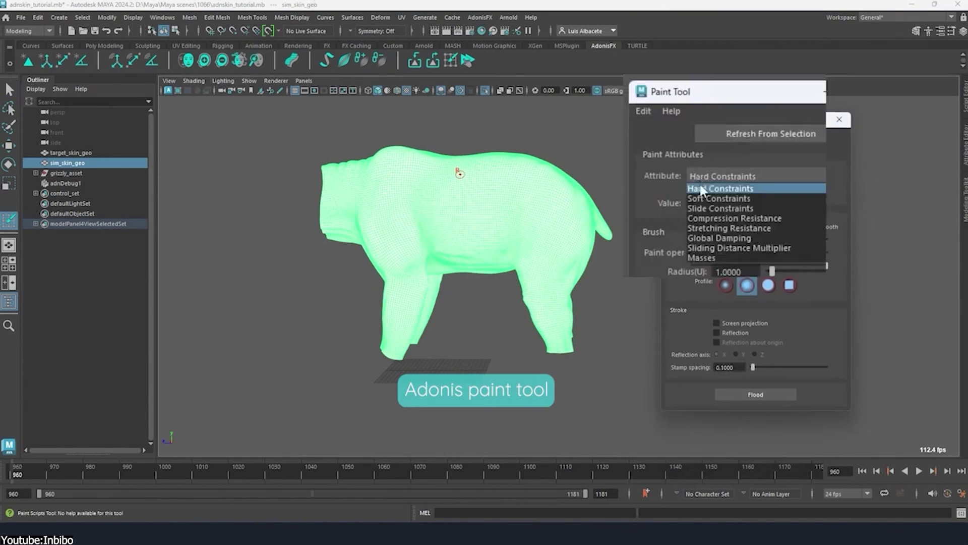
click(709, 199)
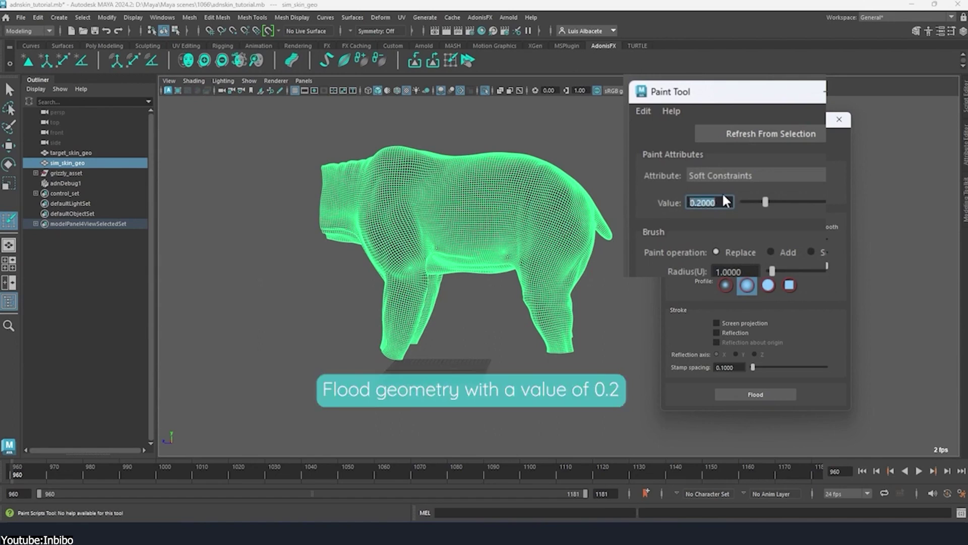
click(751, 395)
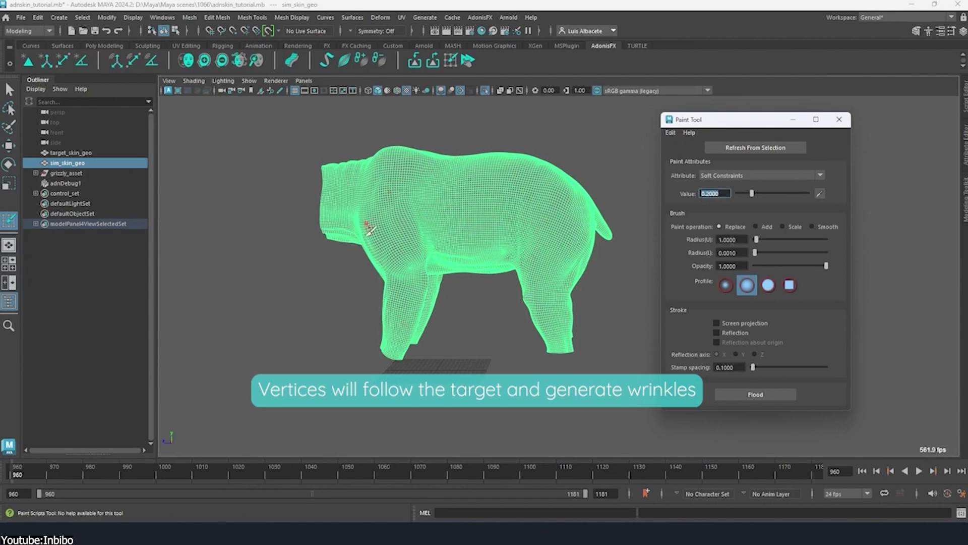
Apply the Hard Constraints map at 1.0 on the skin mesh.
click(710, 190)
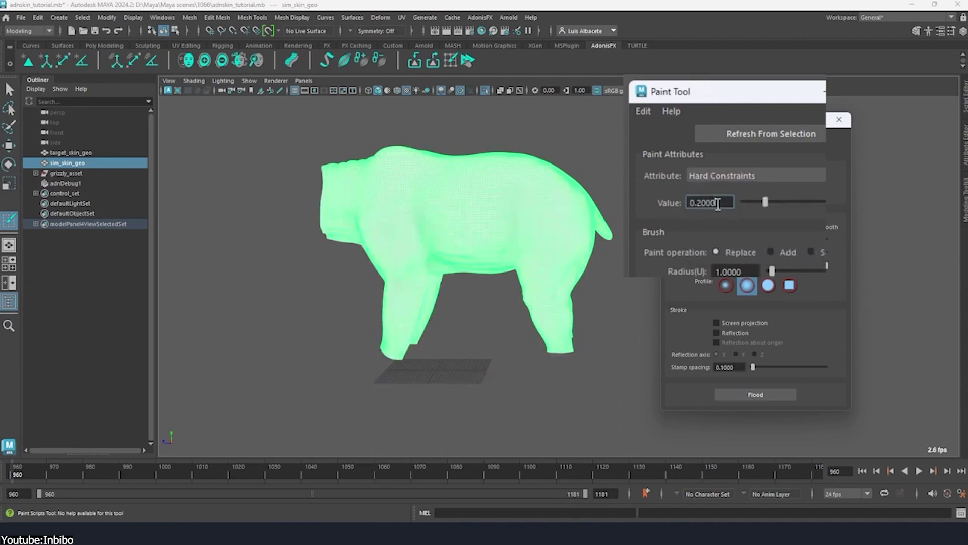
click(748, 398)
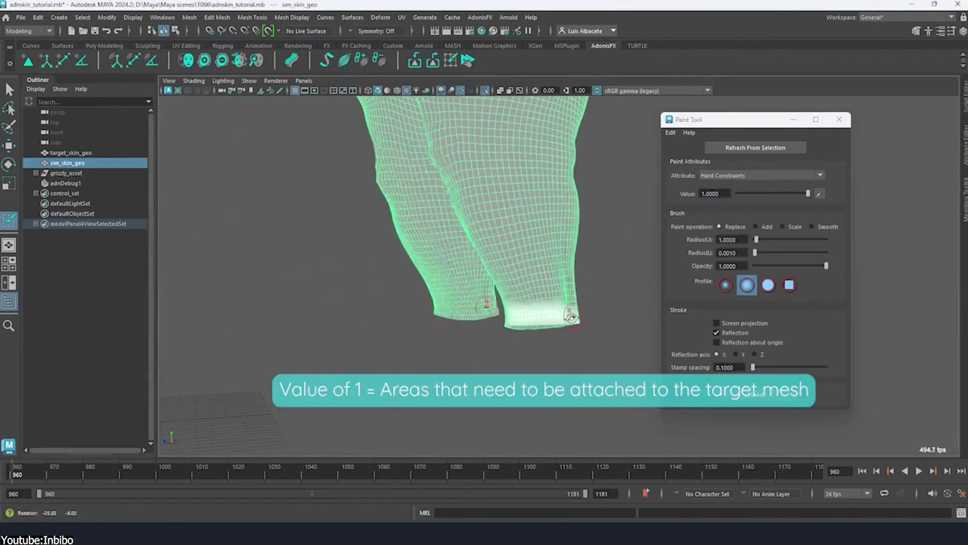
scroll(376, 317, up, 10)
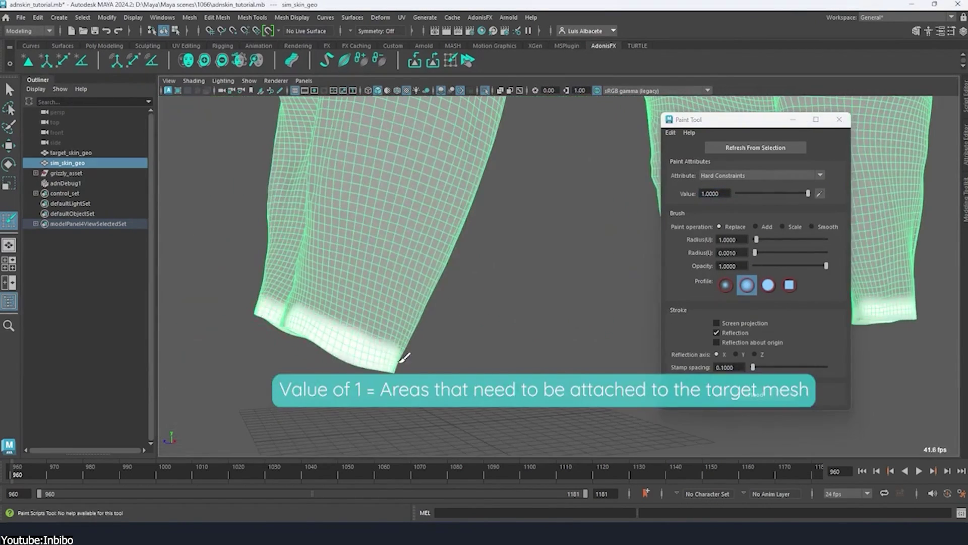
alt+drag(446, 323, 651, 232)
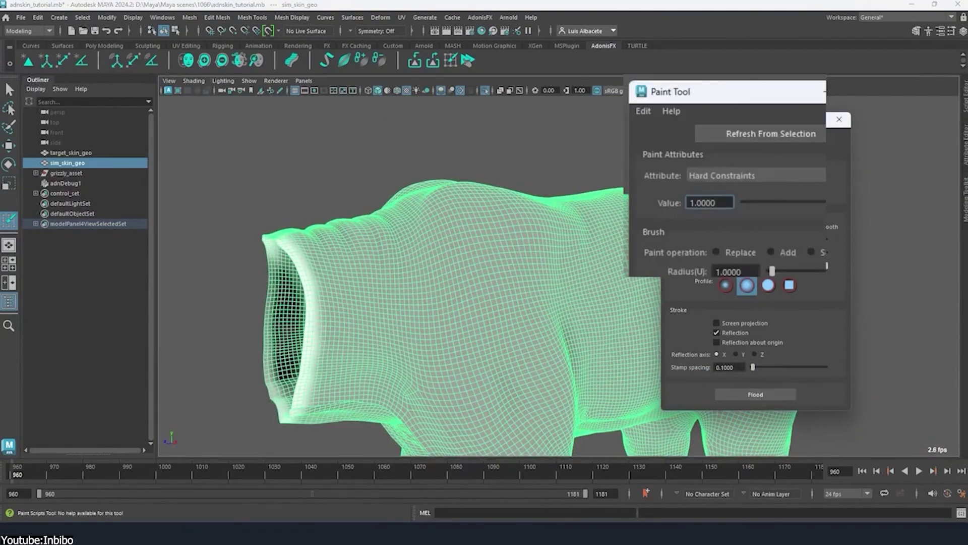
Set a 0.8 paint value for Slide Constraints, then choose the Sliding Distance Multiplier map.
click(762, 175)
click(731, 185)
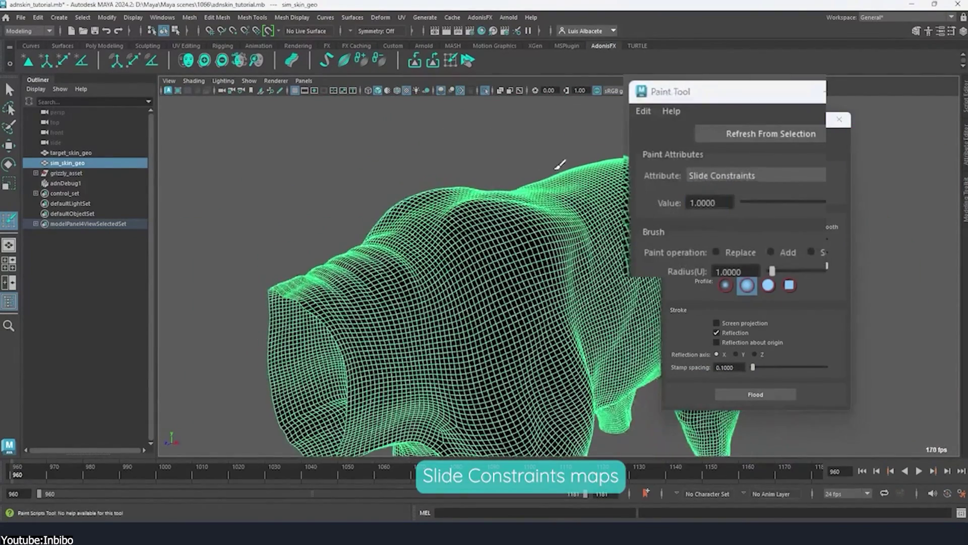
click(719, 201)
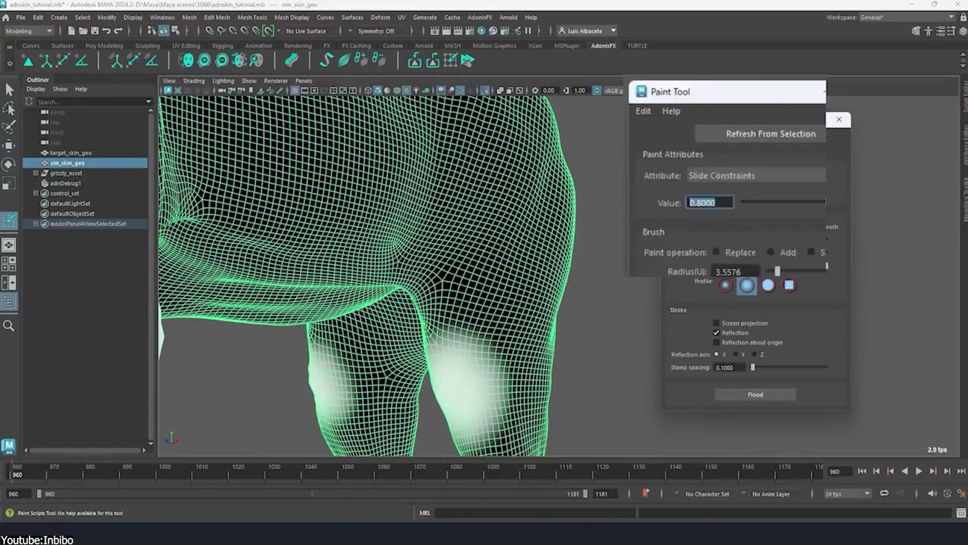
click(756, 175)
click(736, 251)
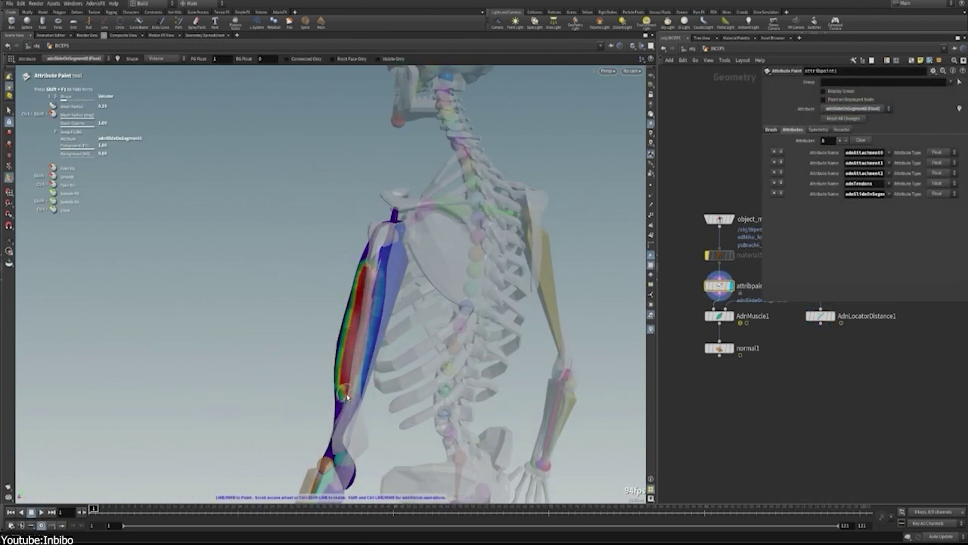
Display the final muscle output on the skeleton rig.
click(41, 511)
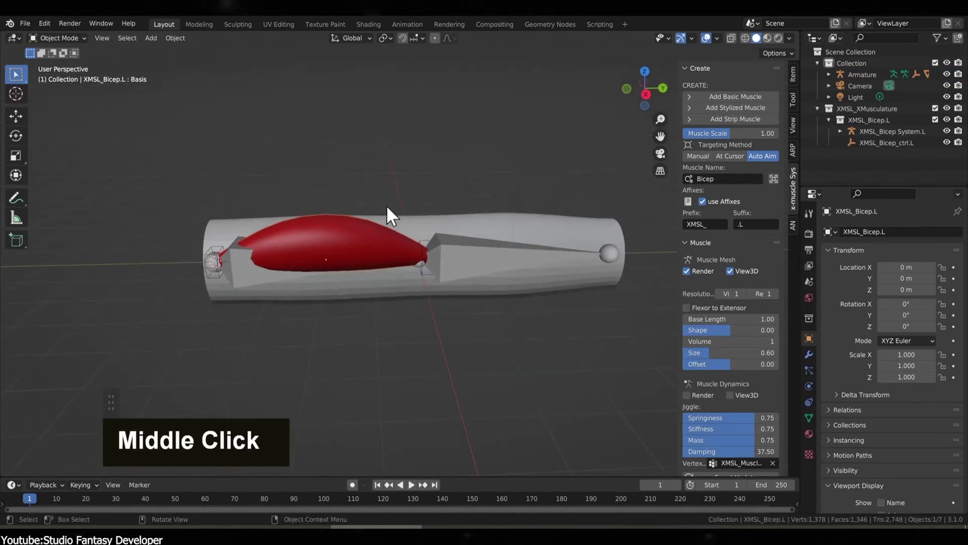
Select the stroked muscle on the dog's foreleg to edit its Handles parameters.
shift+click(359, 226)
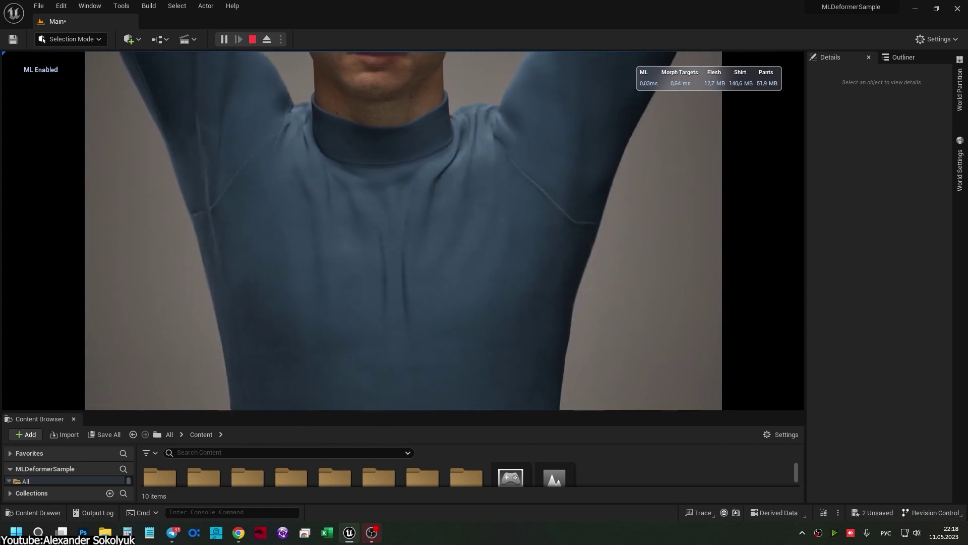
Toggle the ML deformer off on the MLDeformerSample character to compare the shirt deformation.
key(space)
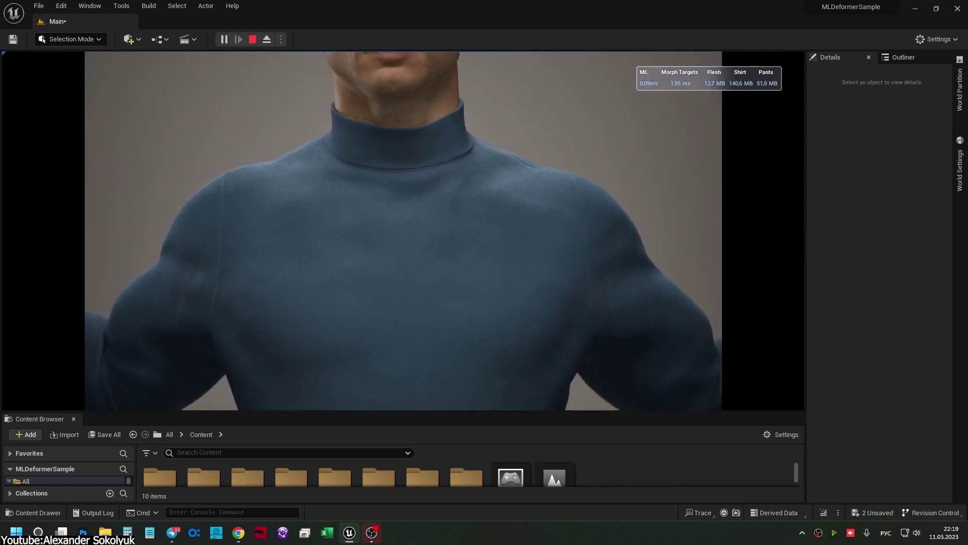